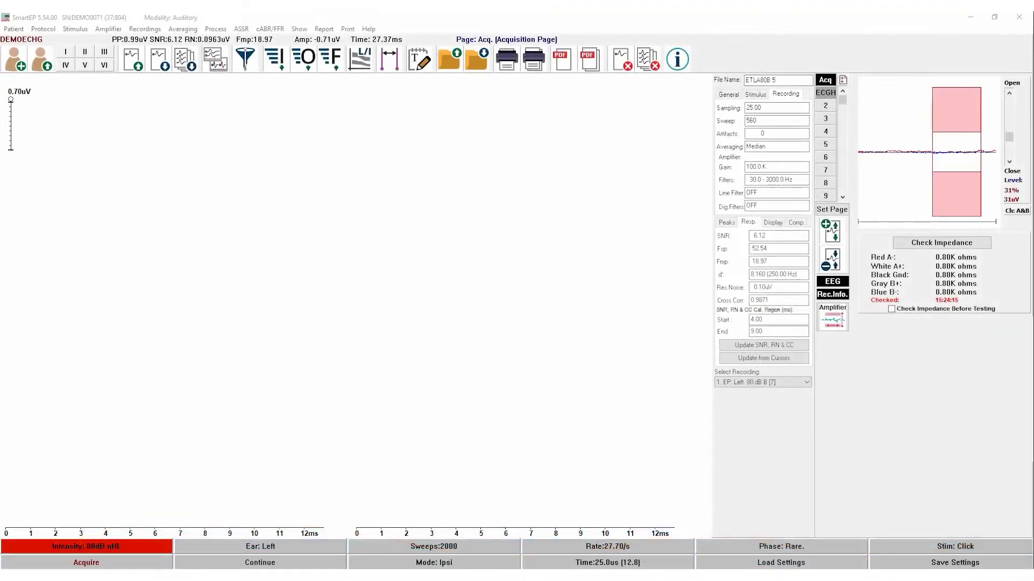
Set the block averaging method to Standard
left_click(186, 30)
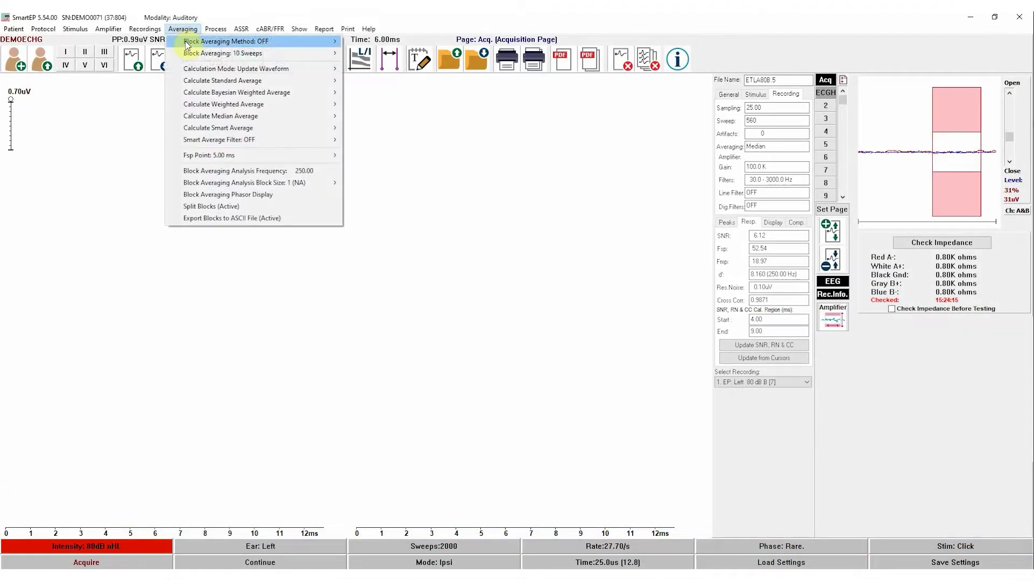
mouse_move(226, 41)
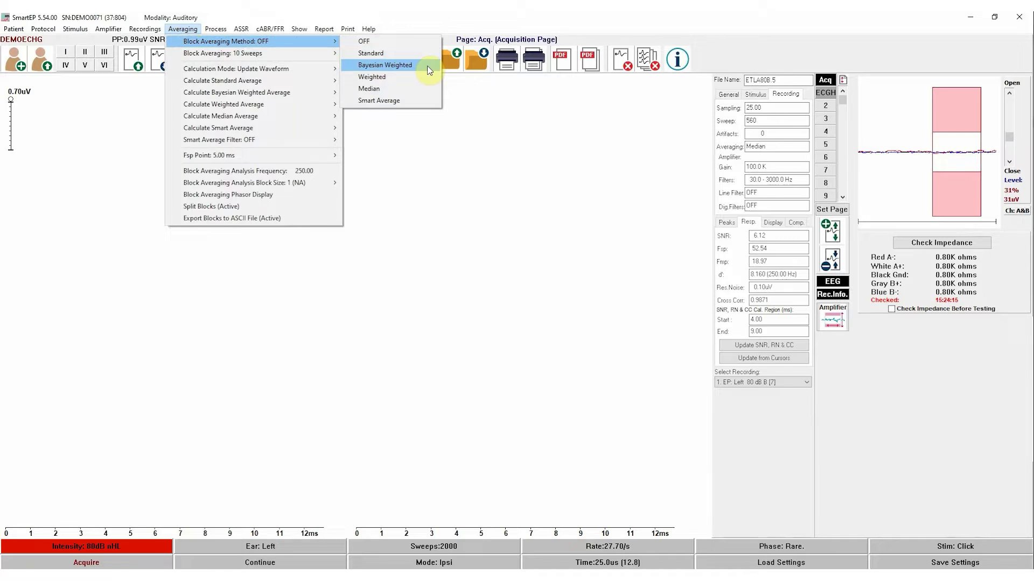
left_click(377, 53)
left_click(183, 28)
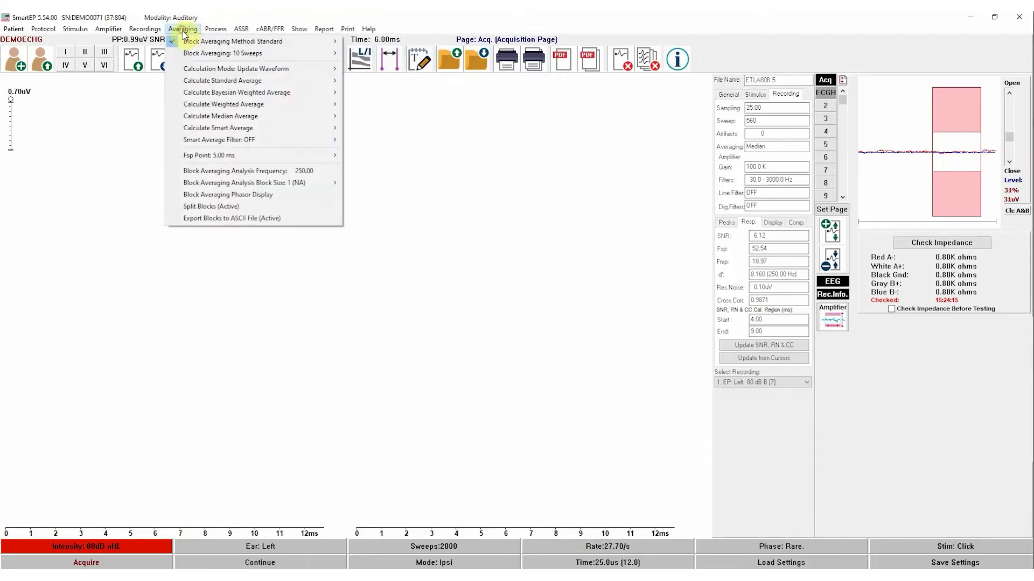
left_click(181, 30)
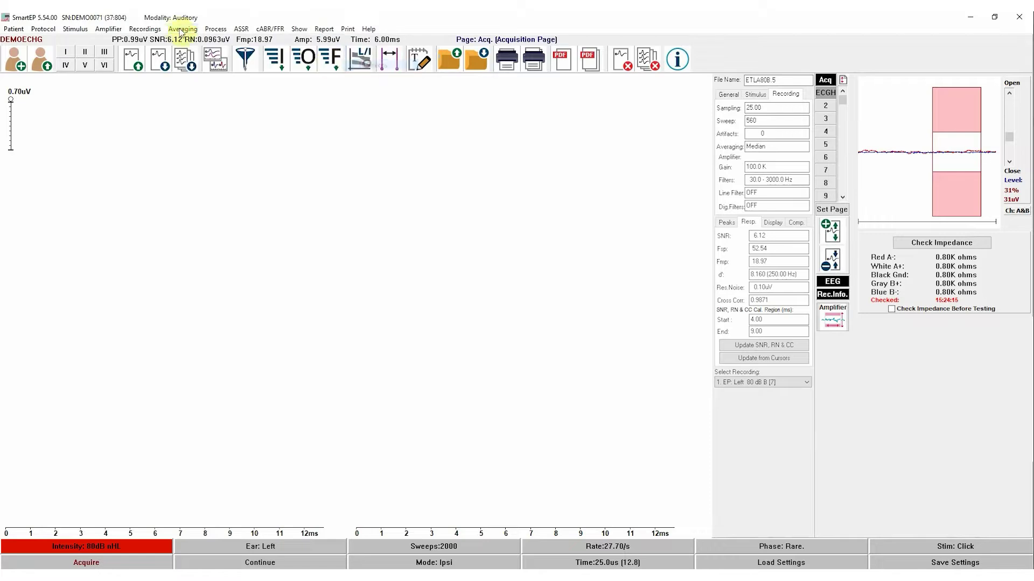
Turn on the block averaging phasor display
left_click(180, 29)
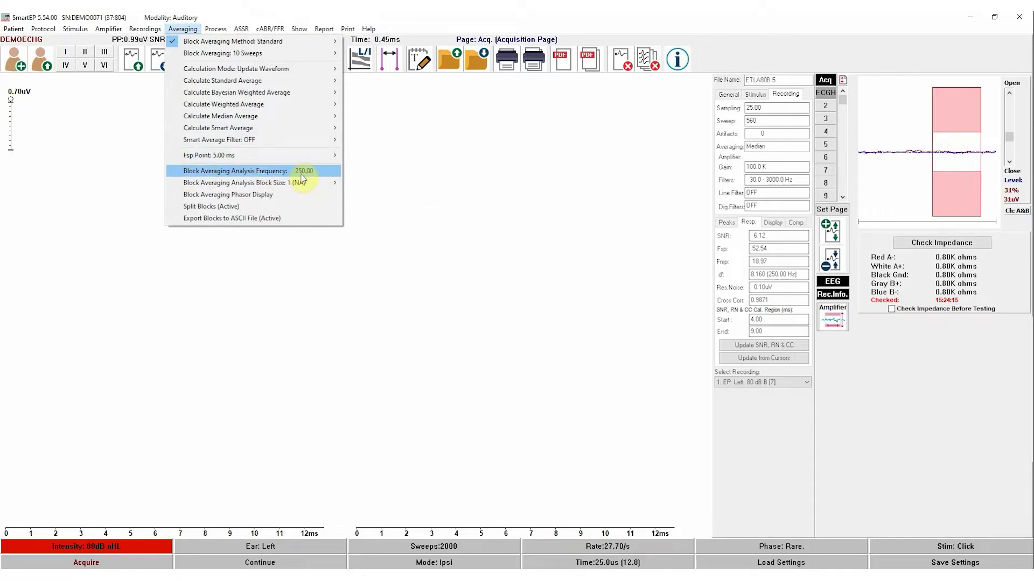
left_click(180, 195)
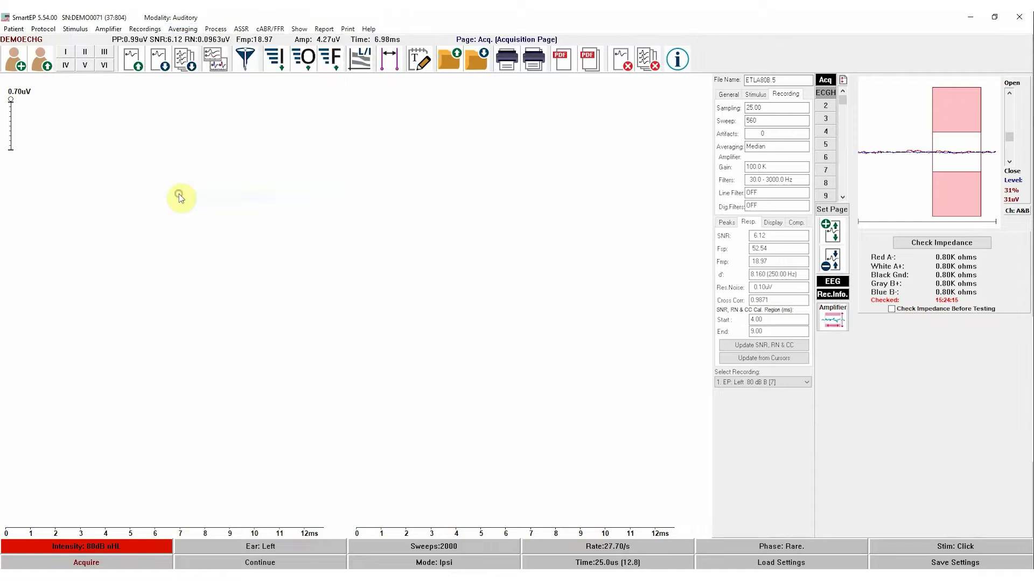
left_click(183, 29)
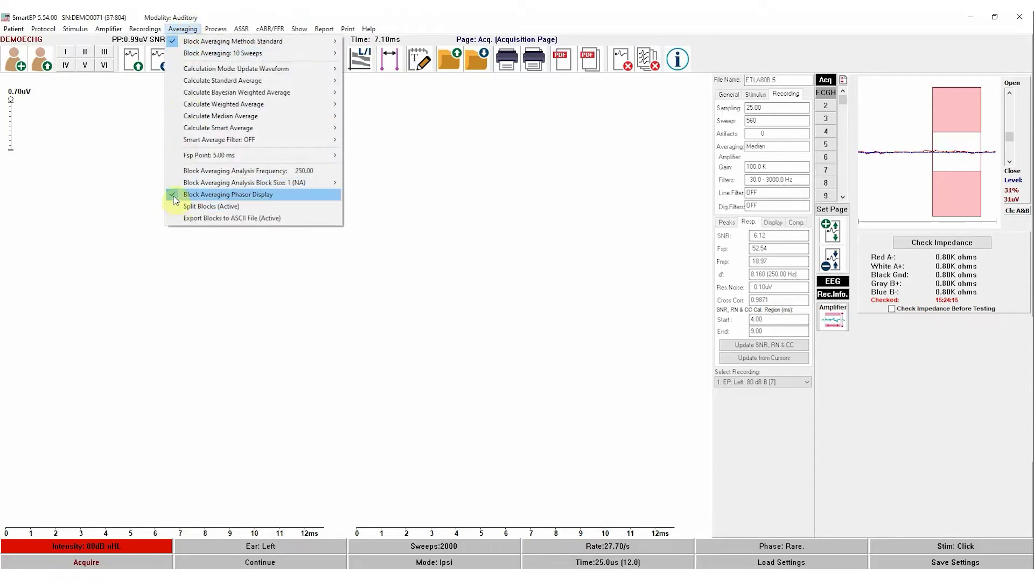
left_click(138, 478)
Start acquiring a new left-ear recording and look up the file information of the incoming waveform
left_click(134, 563)
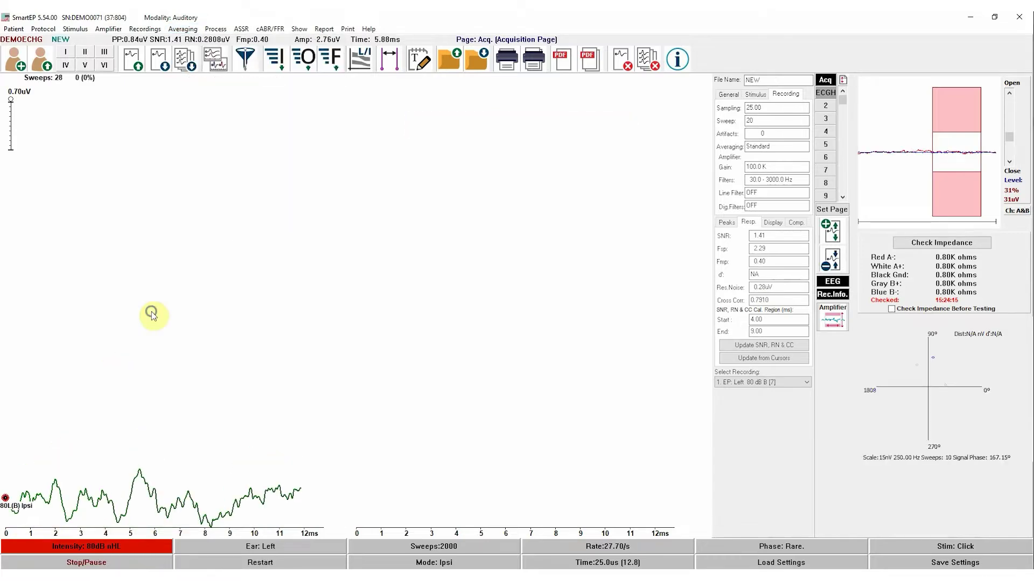
right_click(152, 316)
mouse_move(141, 296)
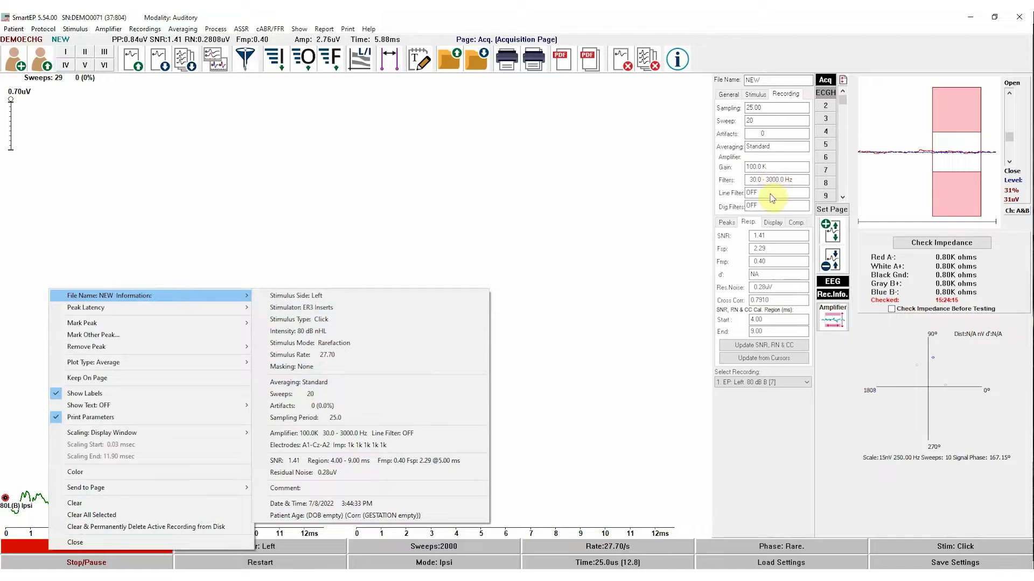
left_click(455, 212)
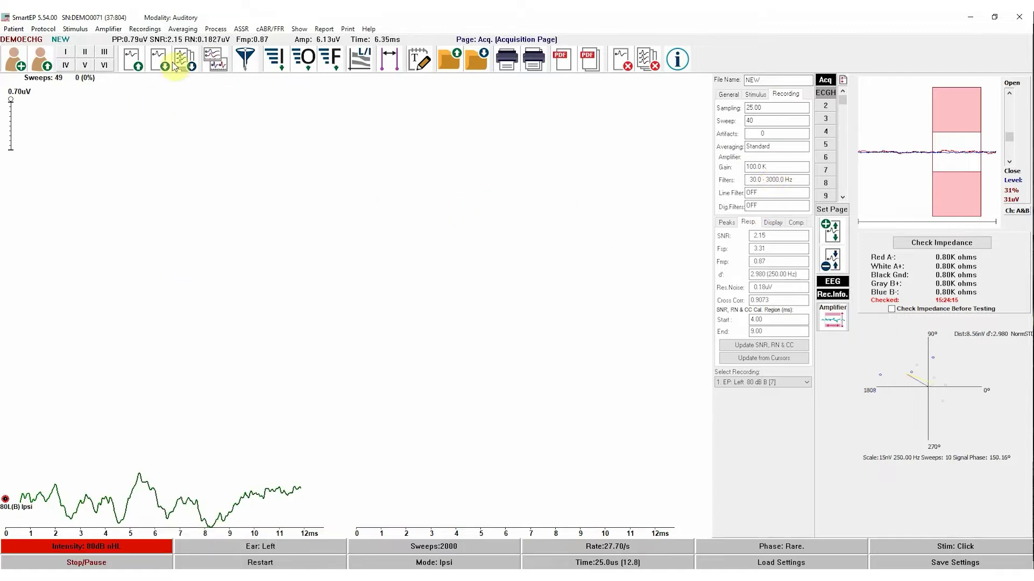
Switch the block averaging method of the running acquisition to Bayesian Weighted and then to Weighted
left_click(186, 31)
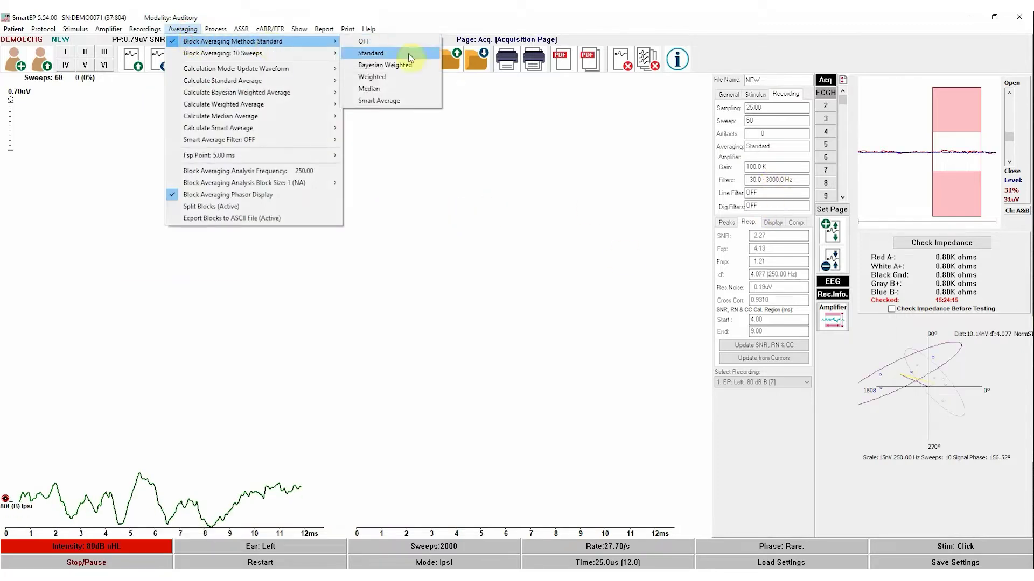
left_click(406, 66)
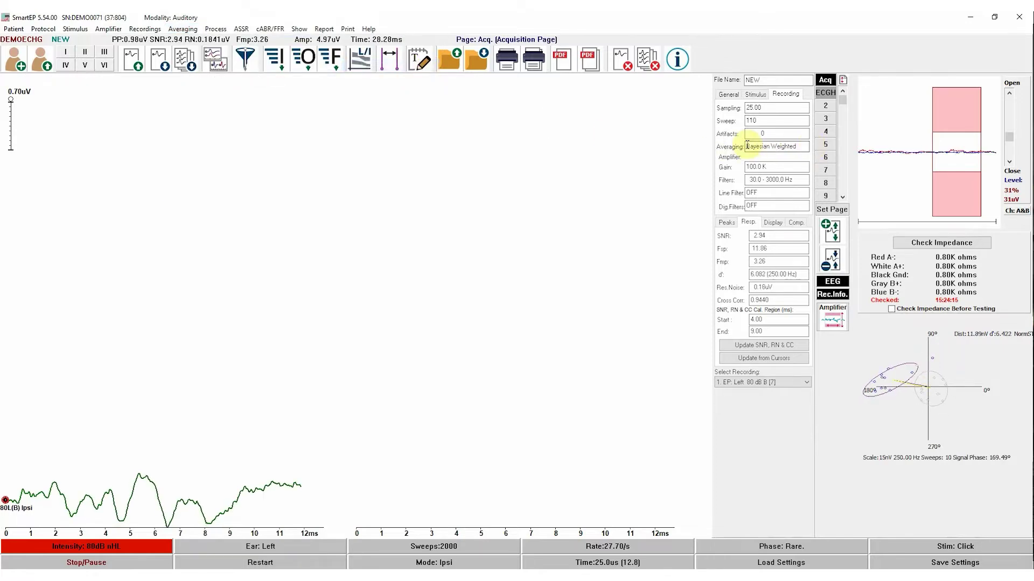
left_click(182, 28)
mouse_move(199, 45)
left_click(398, 76)
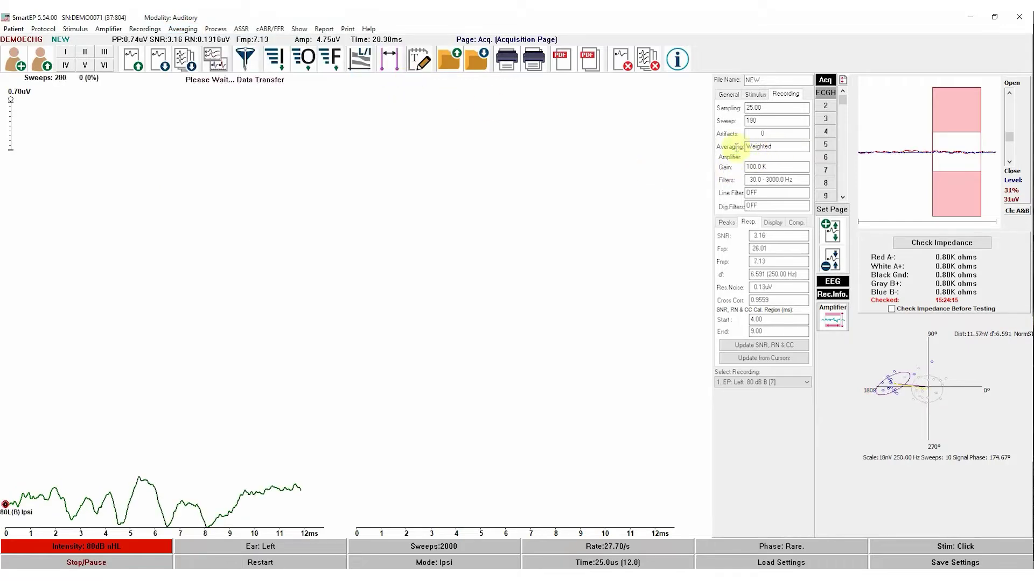
Switch the running acquisition's block averaging method to Median and then to Smart Average
left_click(193, 30)
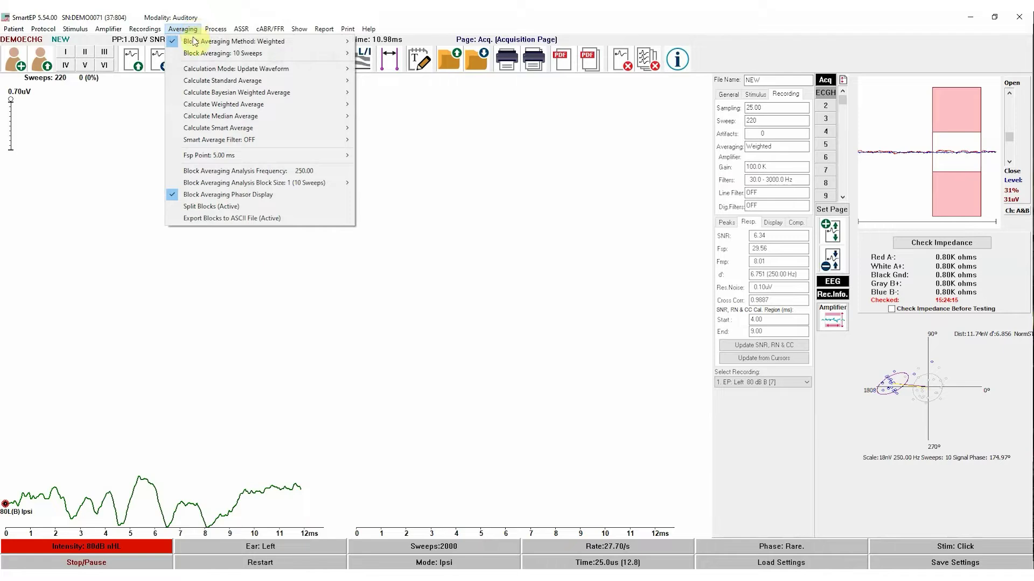
mouse_move(193, 42)
left_click(387, 87)
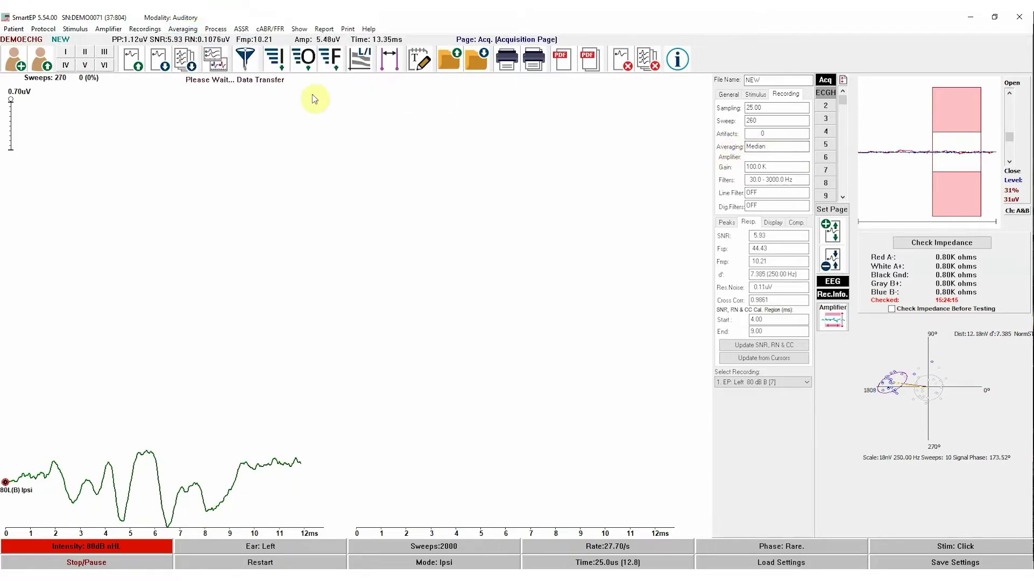
left_click(184, 29)
mouse_move(216, 42)
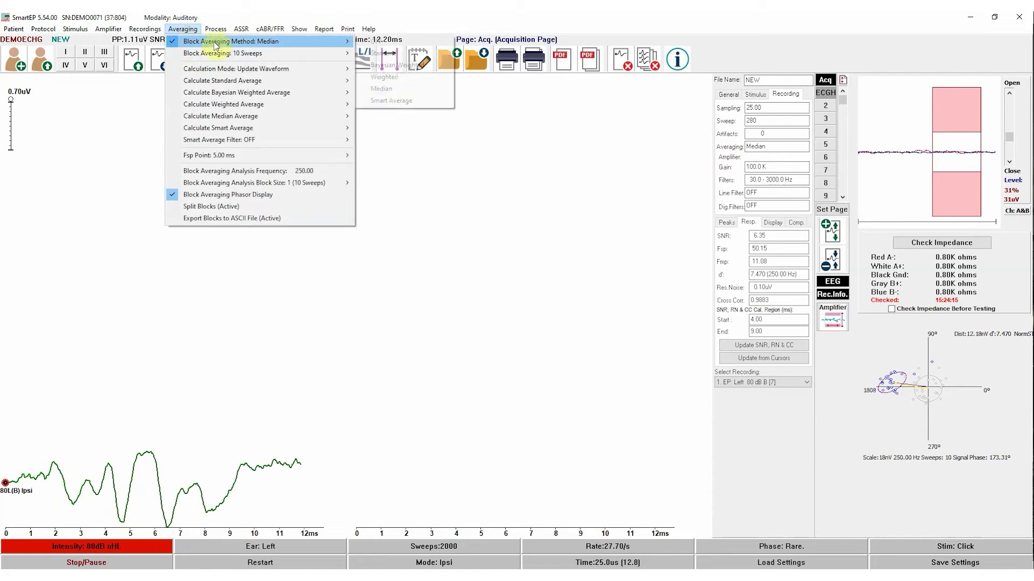
left_click(371, 101)
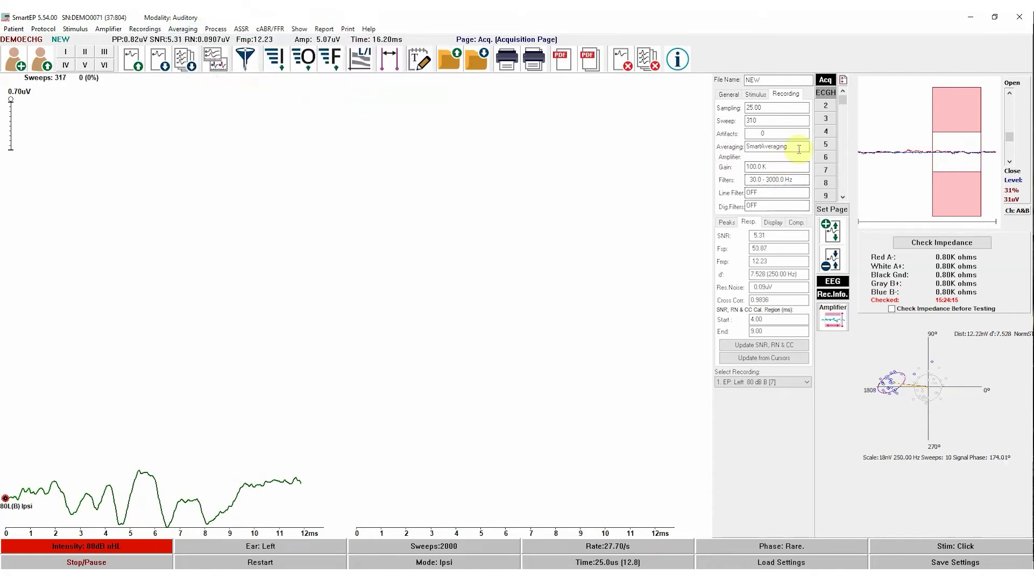
Set the block averaging method of the running acquisition back to Standard
left_click(183, 29)
mouse_move(226, 42)
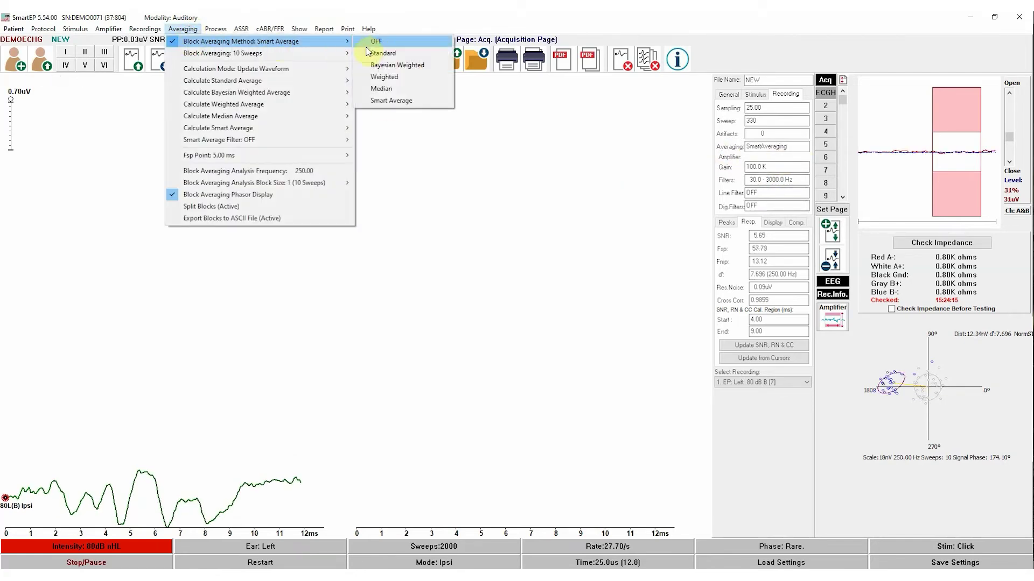
left_click(379, 54)
left_click(179, 30)
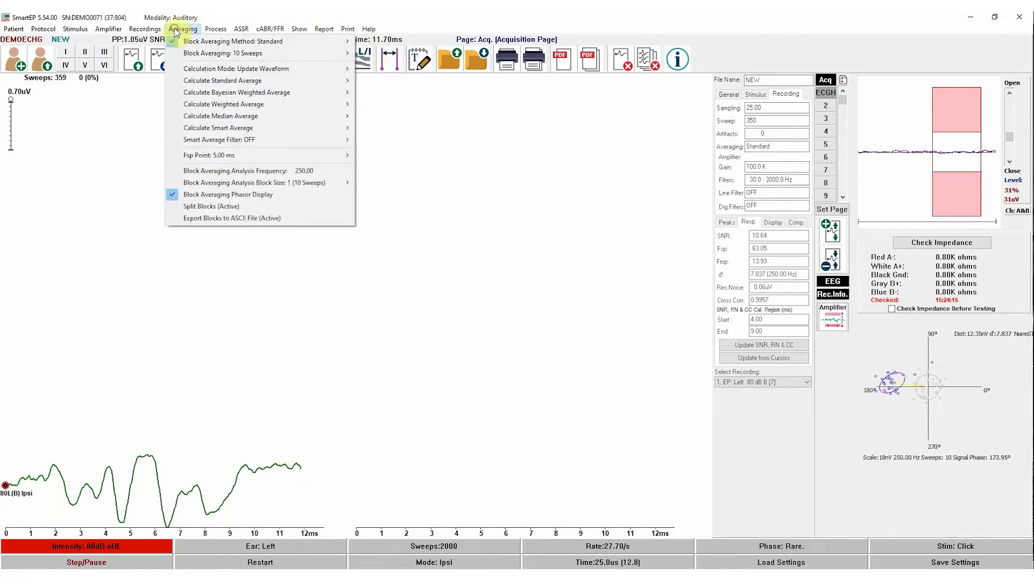
mouse_move(179, 41)
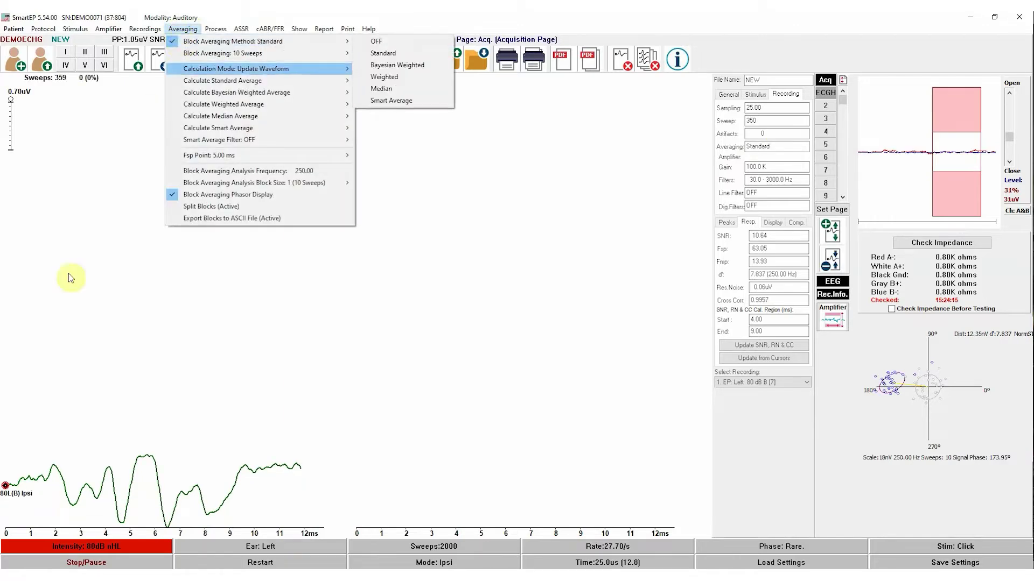
left_click(68, 291)
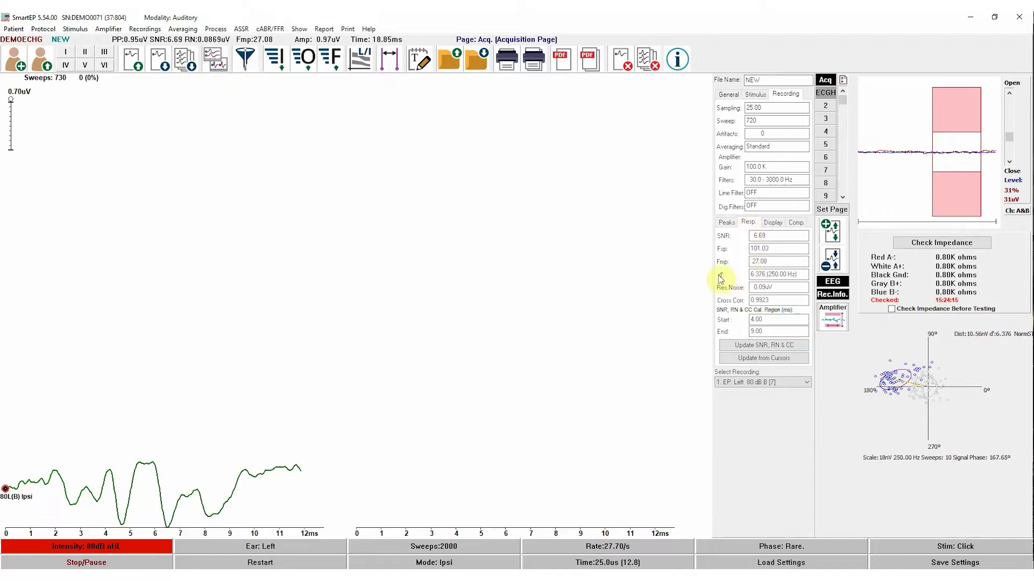
Review the file information of the recording in progress, then stop the acquisition and end the recording
right_click(163, 387)
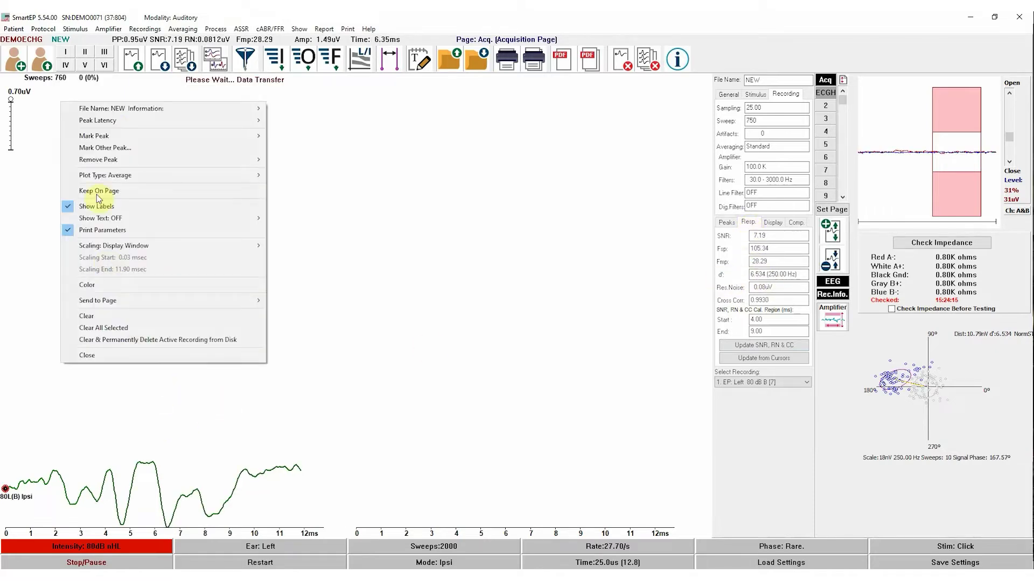
mouse_move(124, 109)
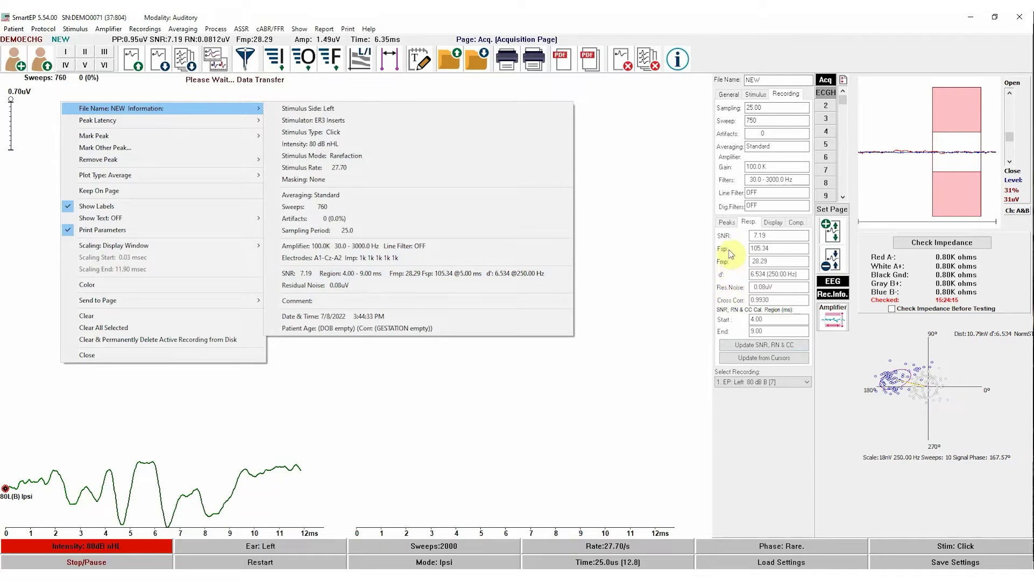
left_click(643, 359)
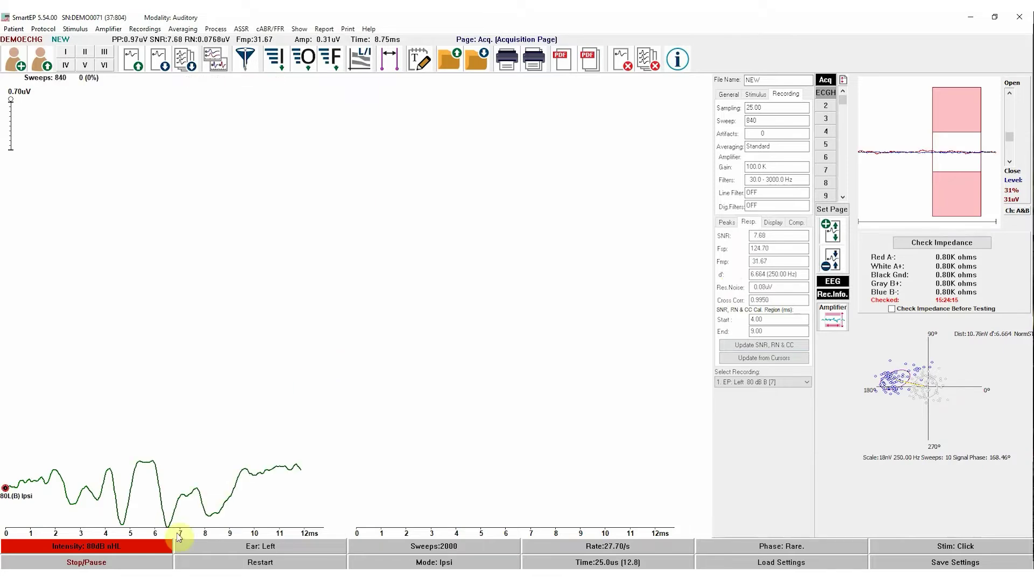
left_click(156, 561)
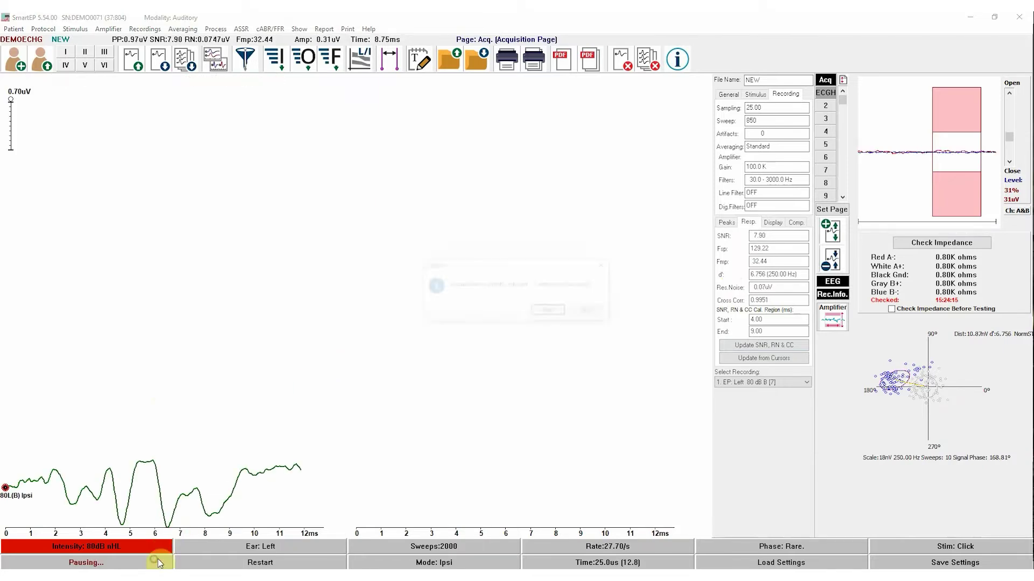
left_click(596, 312)
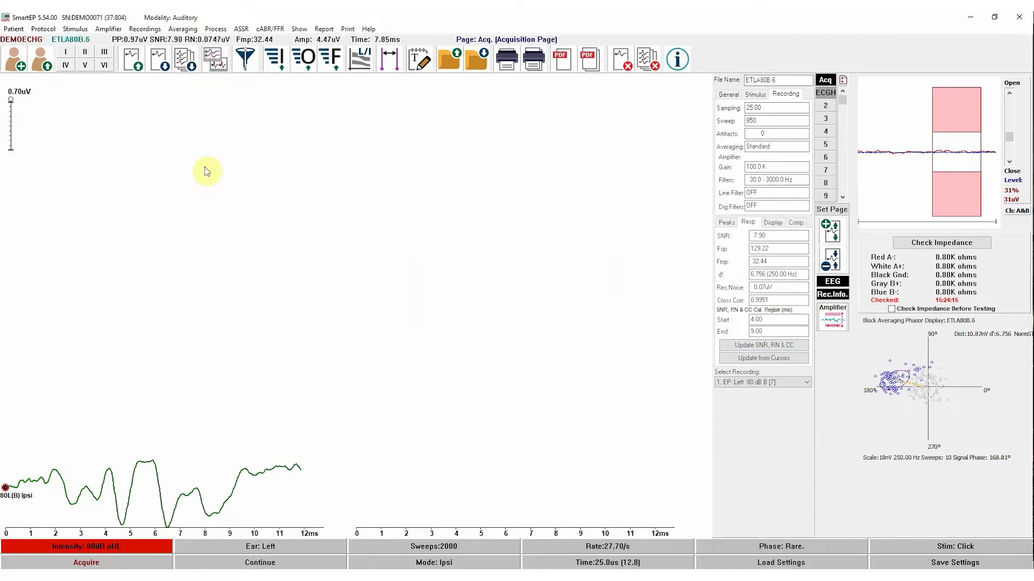
Recalculate the active recording with the Bayesian weighted average
left_click(185, 29)
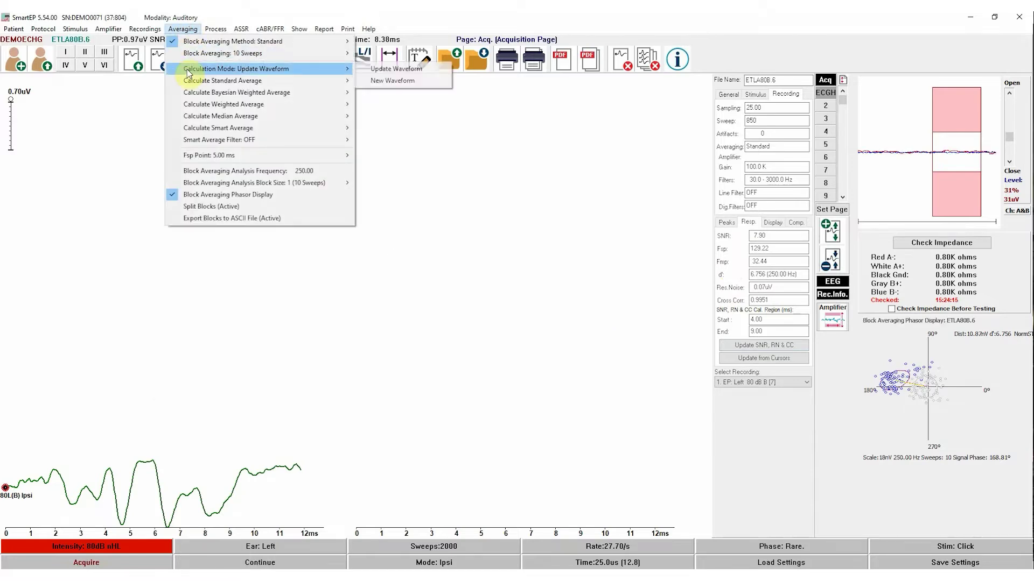
mouse_move(215, 69)
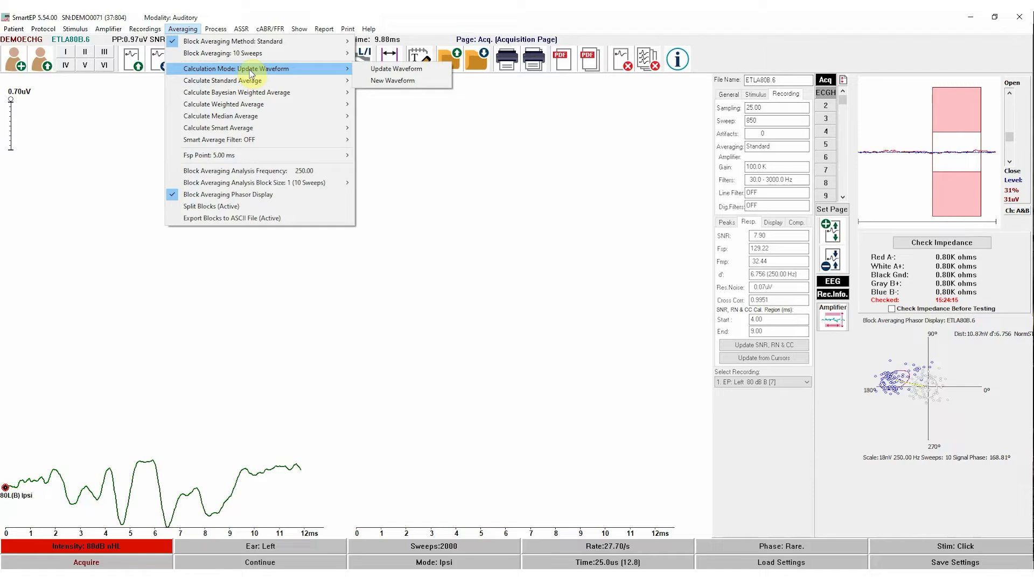
mouse_move(280, 94)
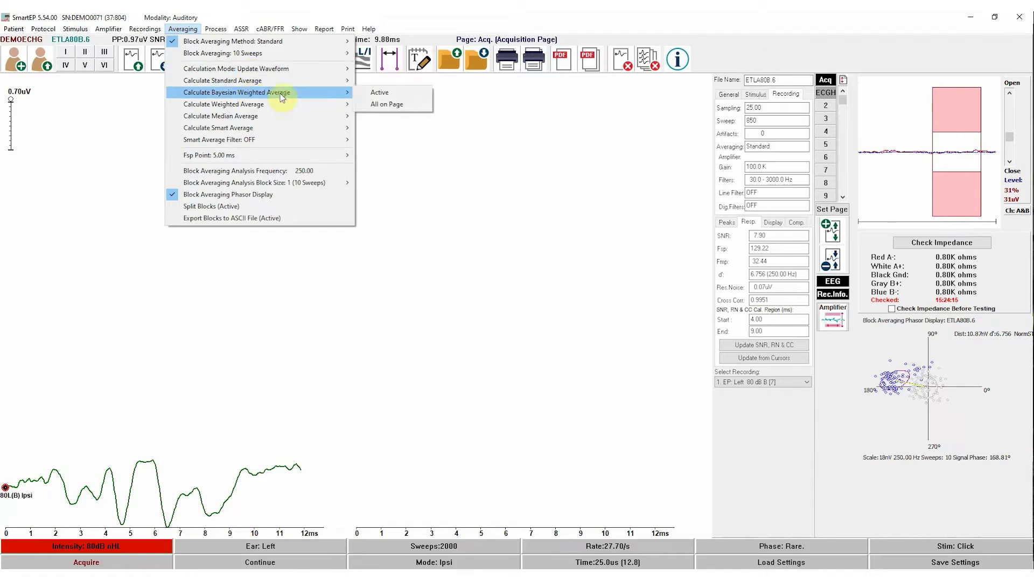
left_click(378, 94)
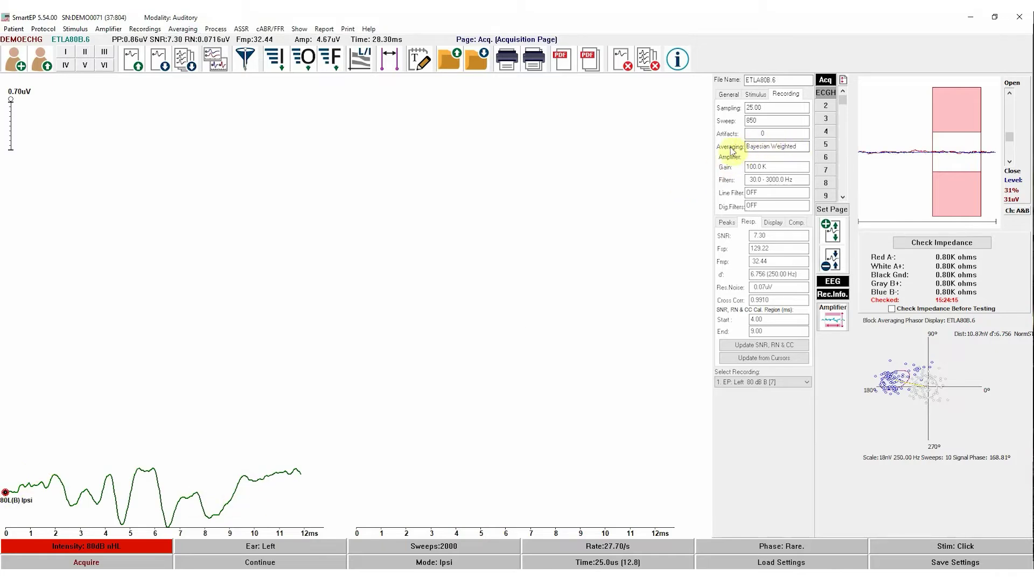
Recalculate the active recording with the standard average
left_click(187, 30)
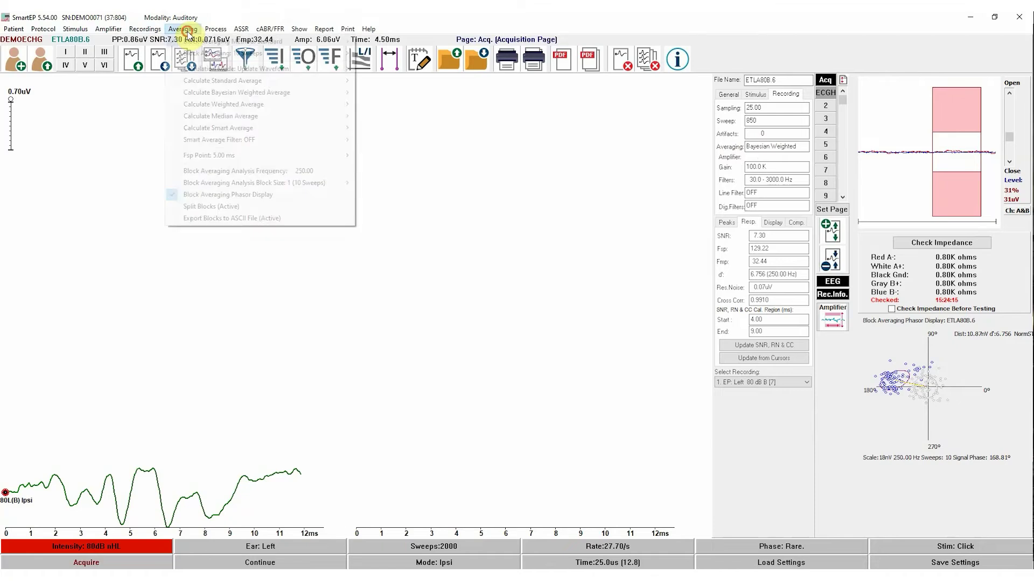
mouse_move(190, 86)
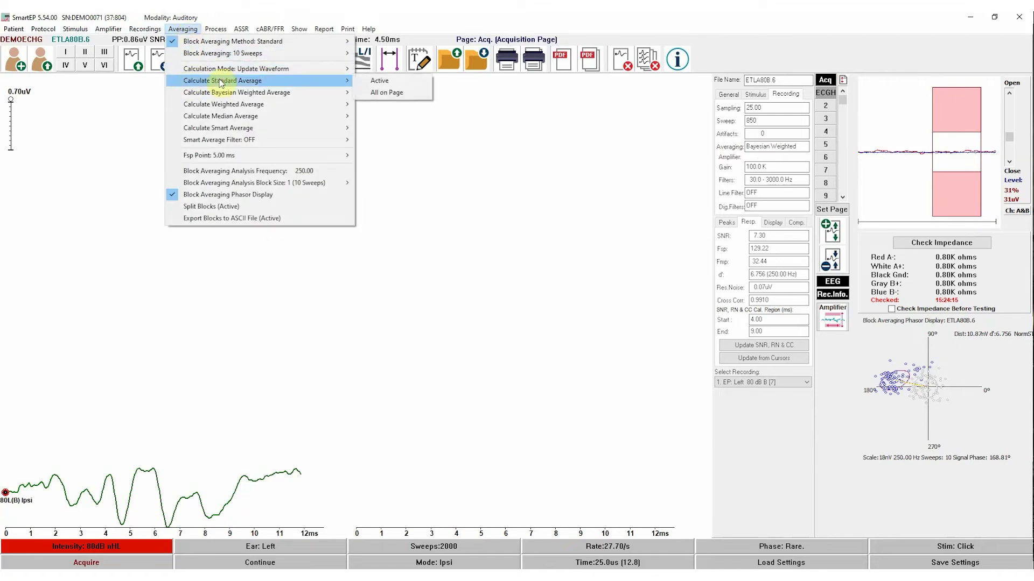
left_click(380, 82)
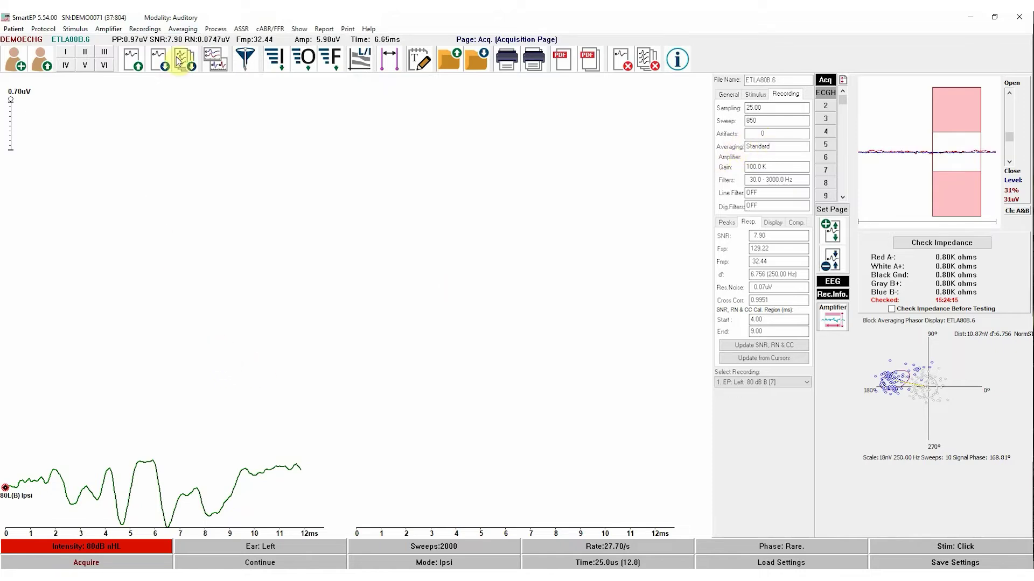
Set the averaging calculation mode to New Waveform
left_click(182, 29)
mouse_move(186, 70)
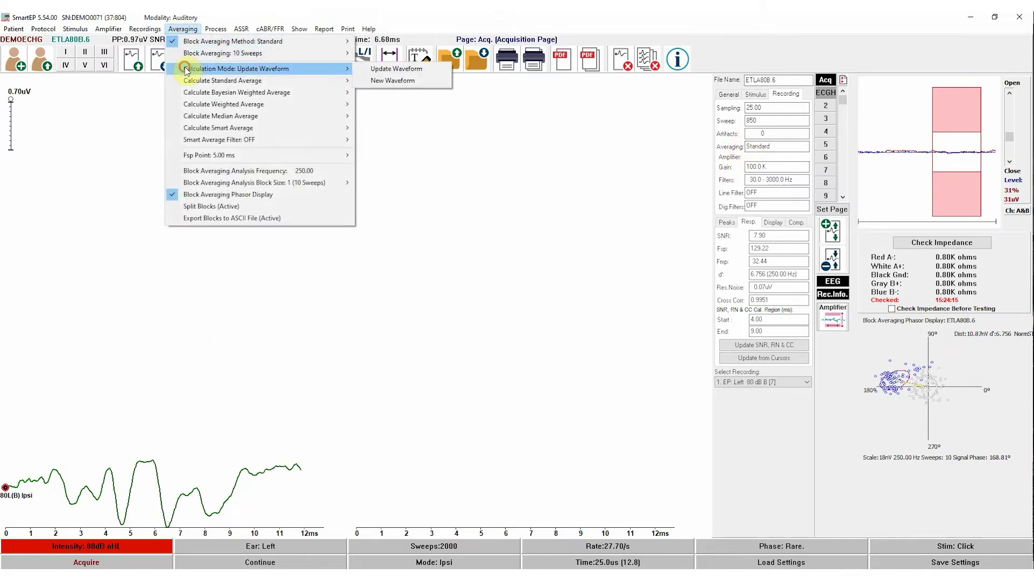
left_click(396, 80)
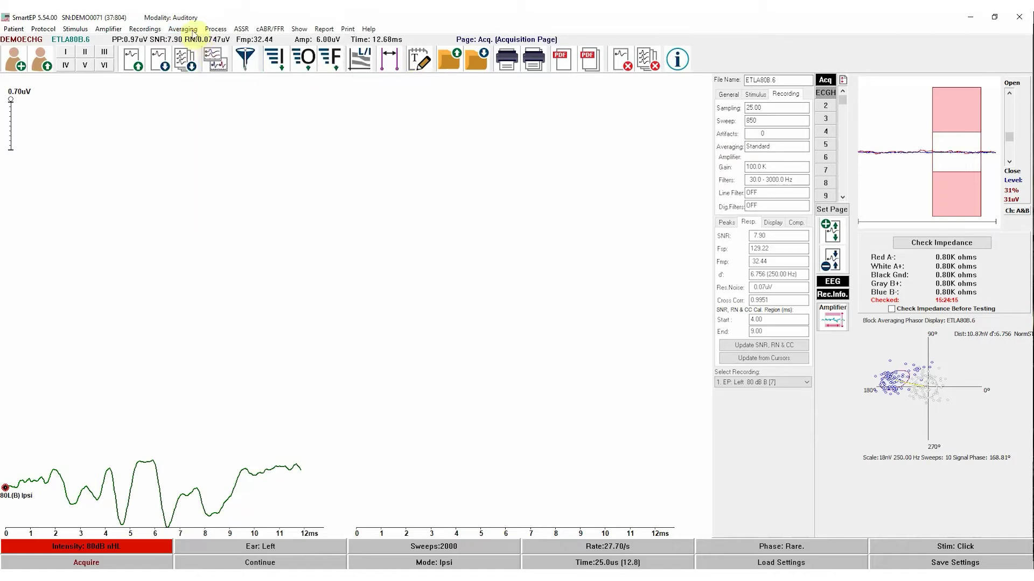
Calculate the active recording's Bayesian weighted average as a new waveform and move that waveform into the second plot column
left_click(191, 31)
mouse_move(269, 92)
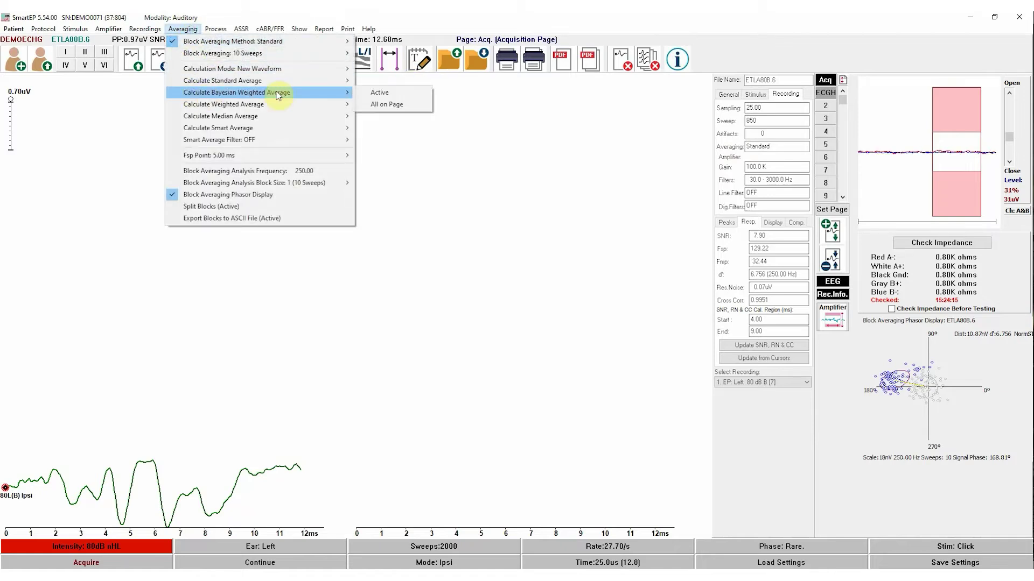
left_click(378, 94)
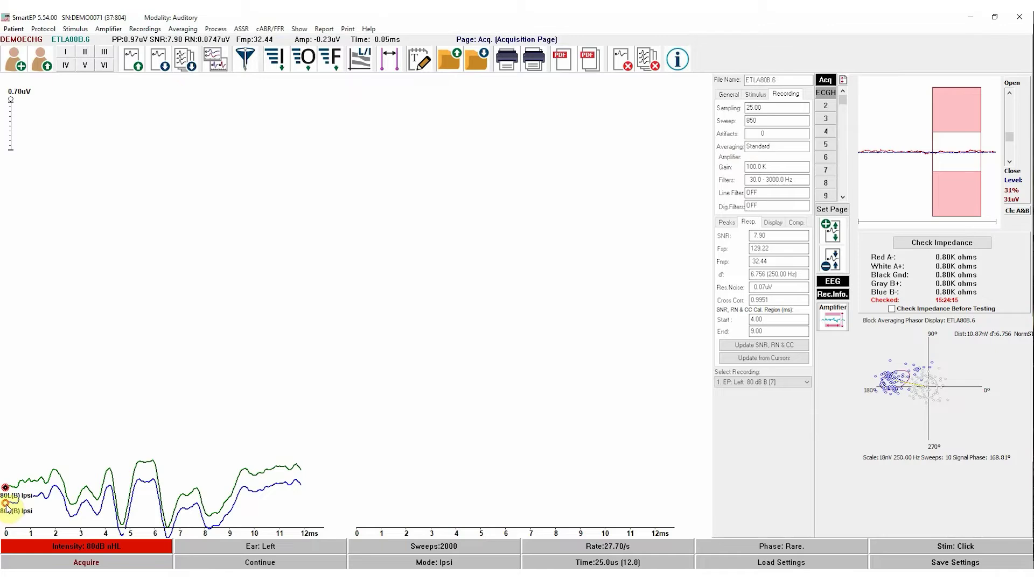
left_click_drag(18, 507, 362, 483)
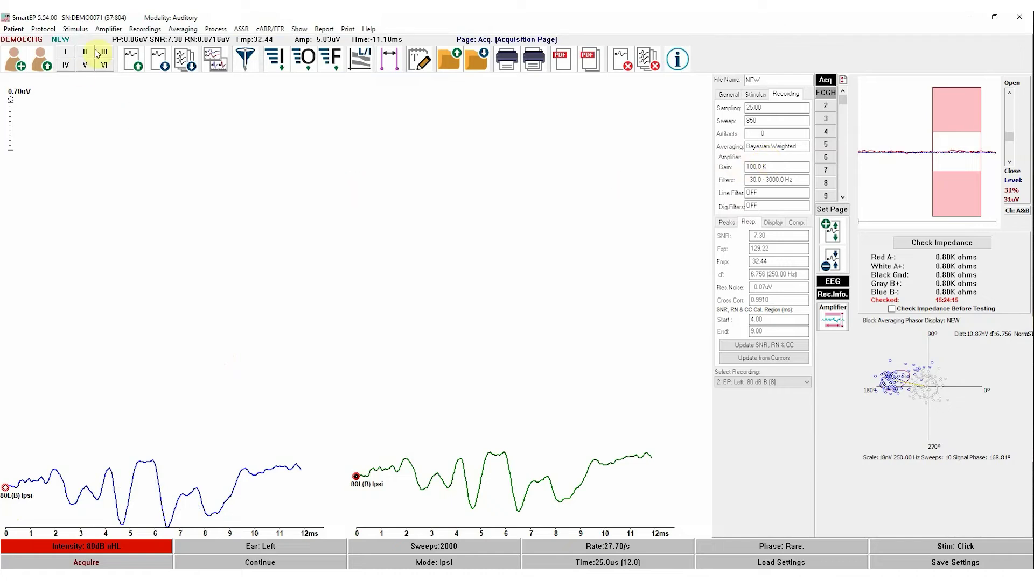
Examine the options for saving recordings, the available average calculations and the ASCII save choices
left_click(142, 29)
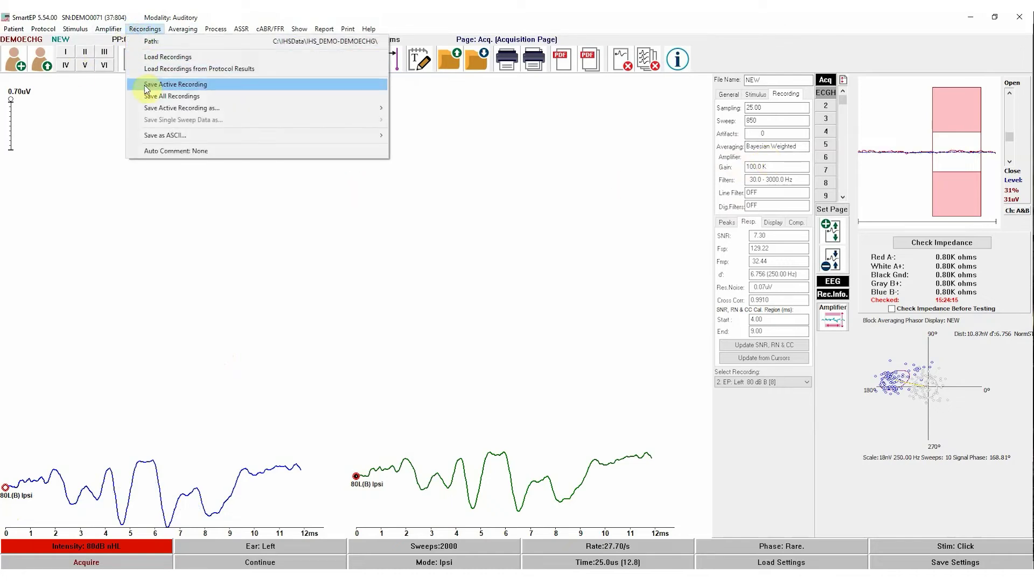
left_click(412, 305)
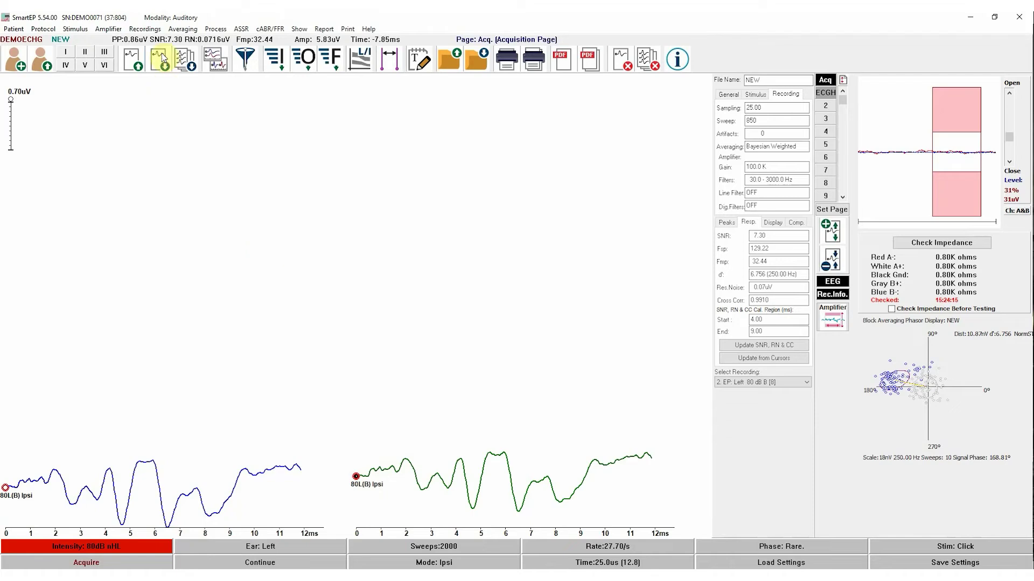
left_click(179, 29)
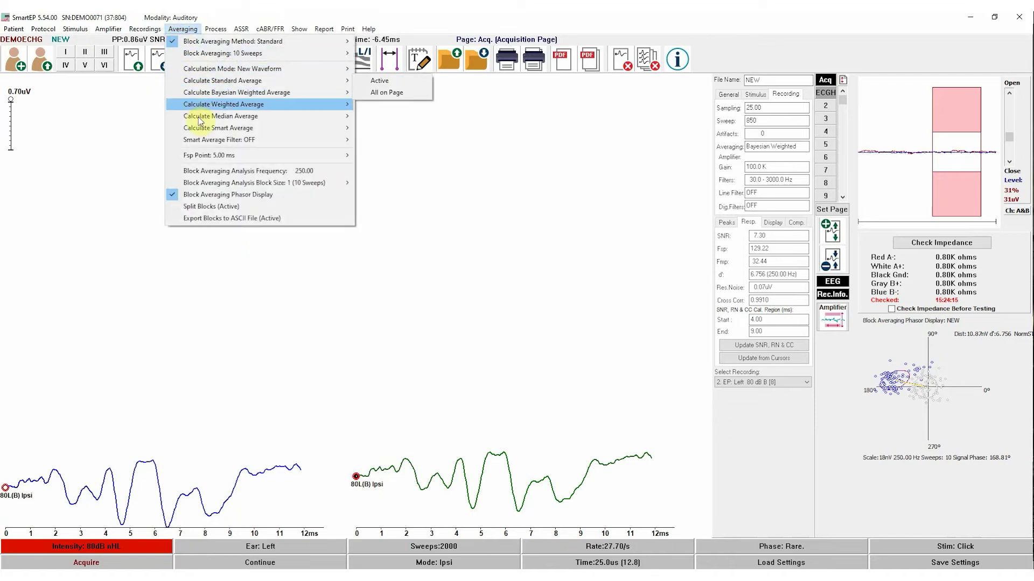
mouse_move(210, 81)
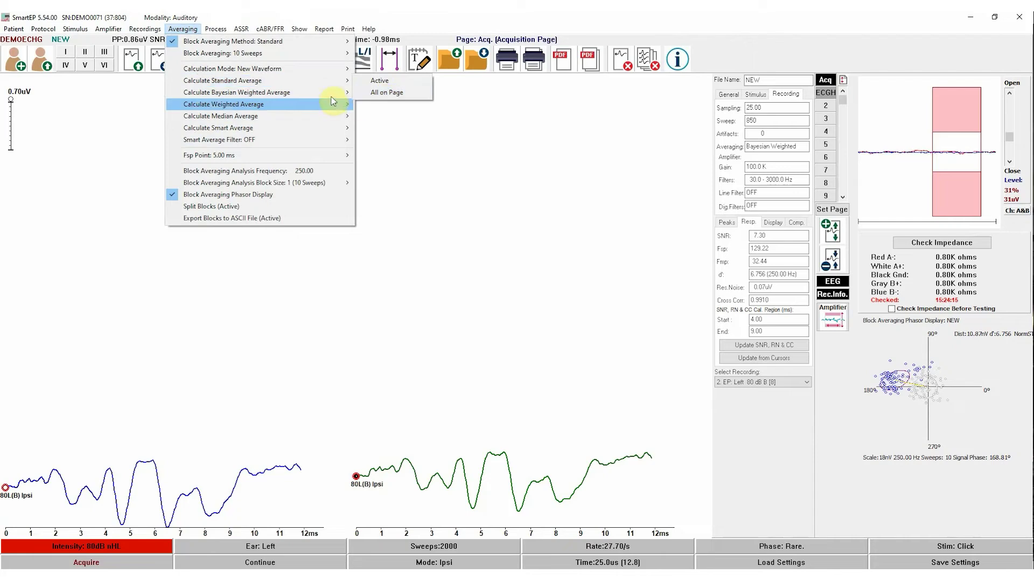
mouse_move(345, 97)
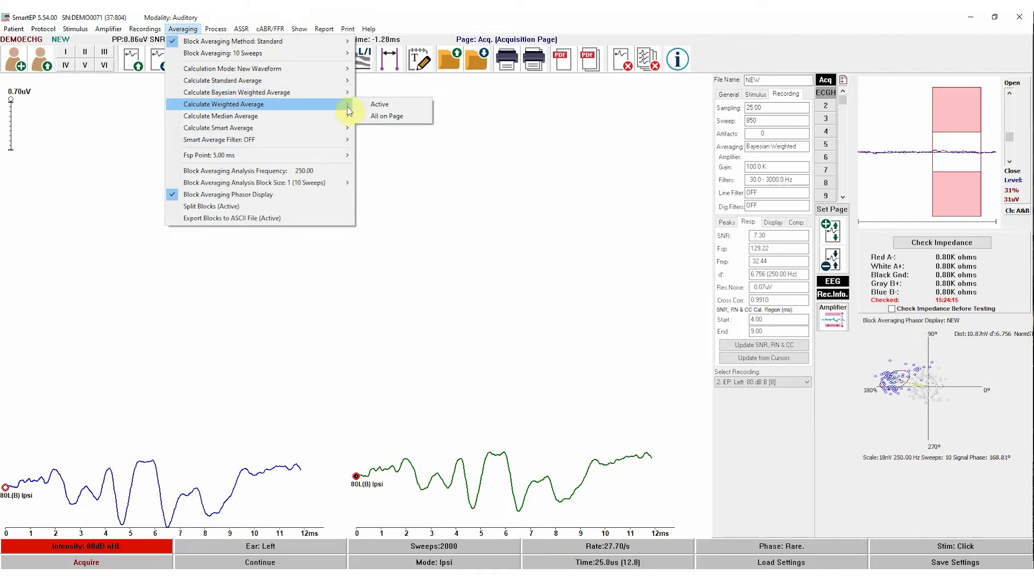
mouse_move(340, 116)
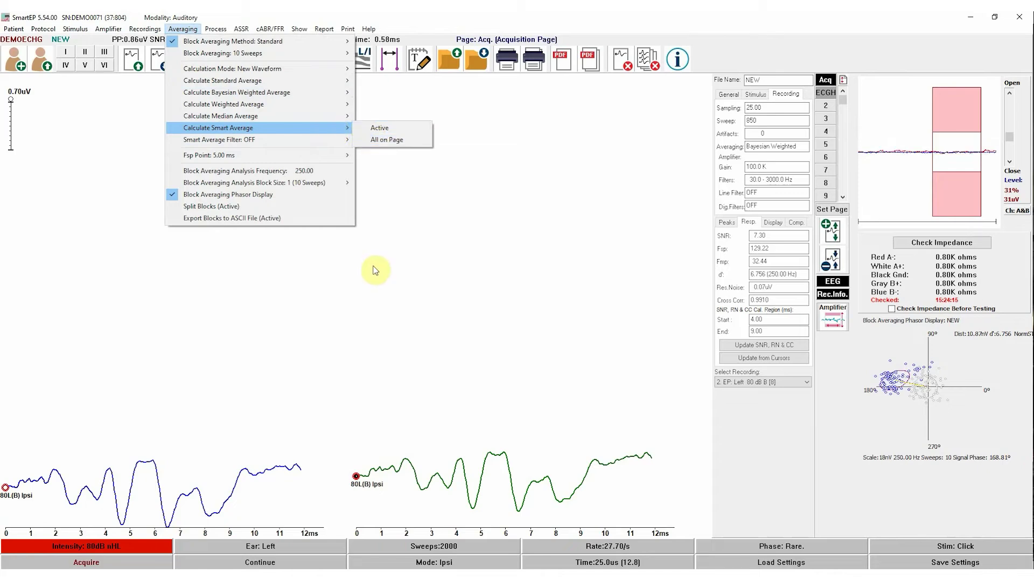
mouse_move(137, 31)
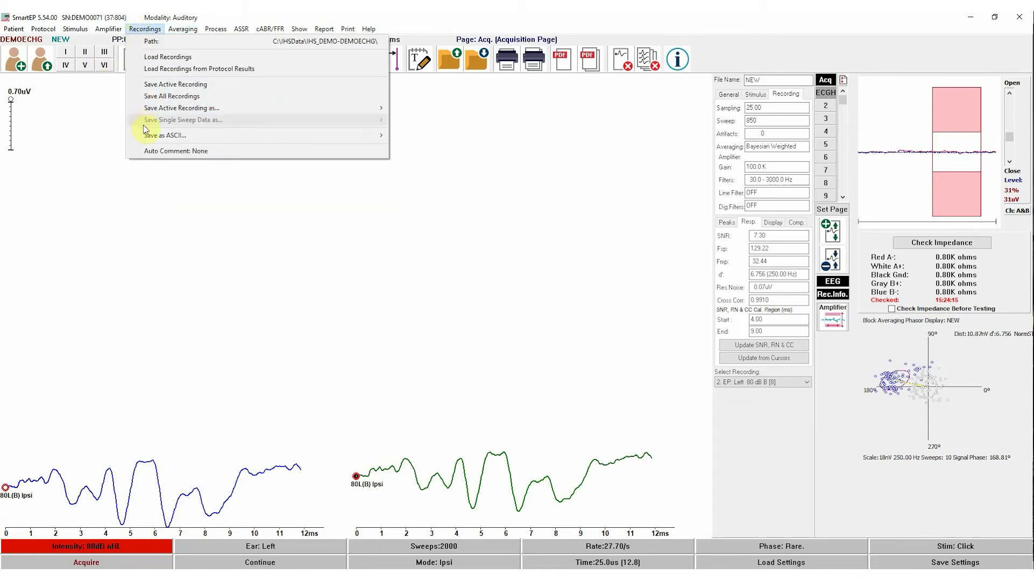
mouse_move(147, 139)
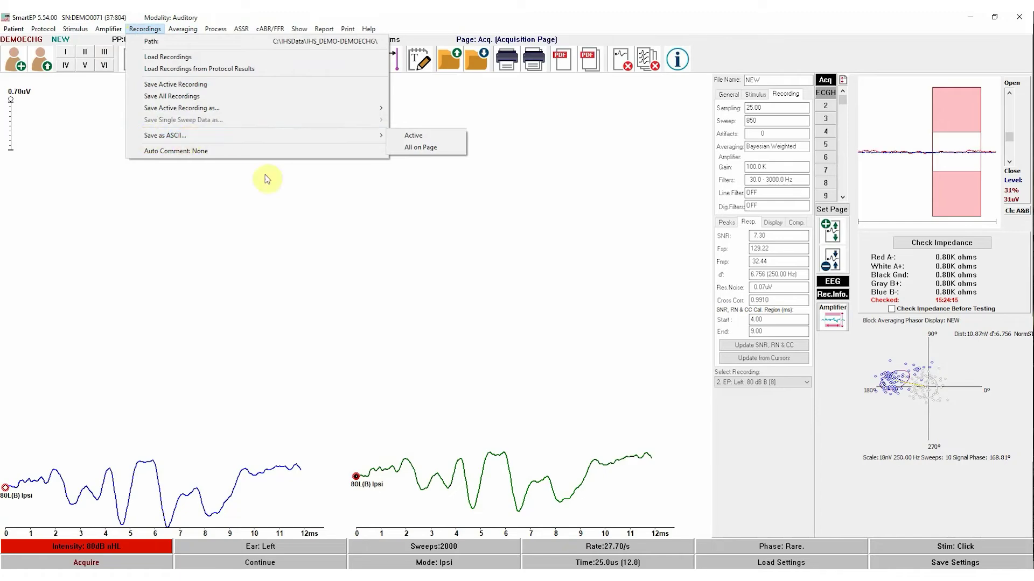
key("alt+Tab")
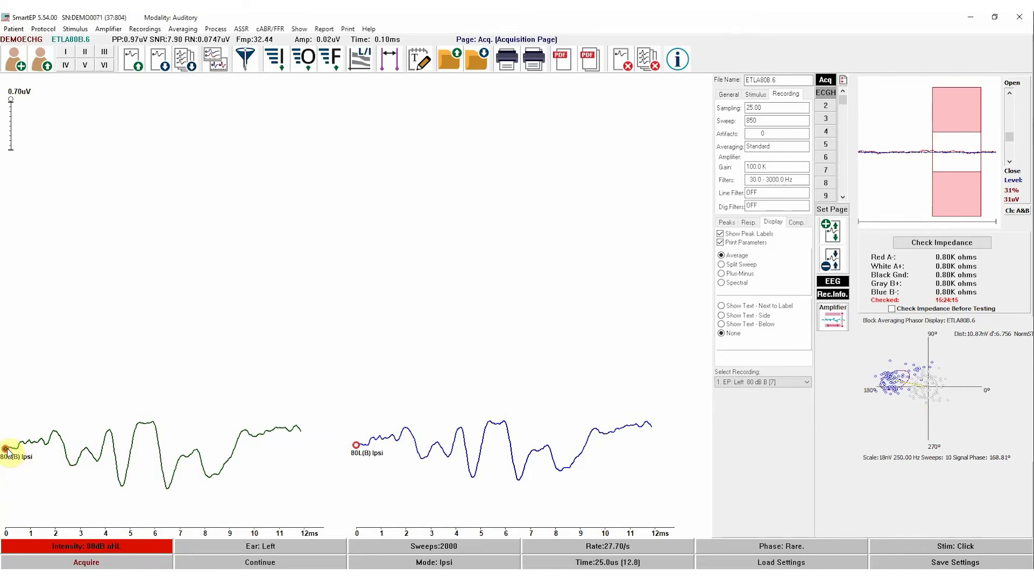
Set the ETLA80B.6 recording to Keep On Page, then clear the other recording from the acquisition page
right_click(28, 347)
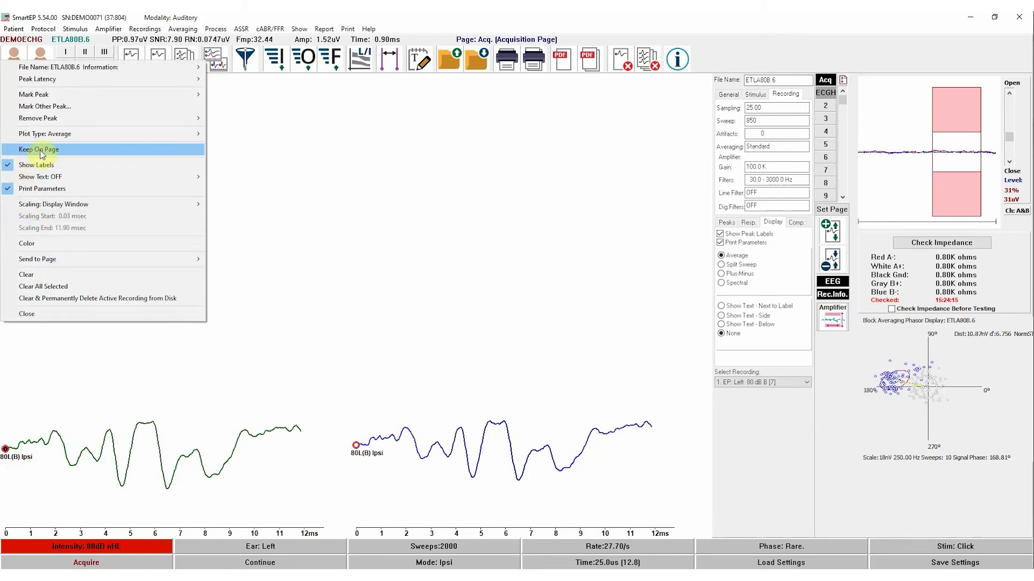
left_click(15, 153)
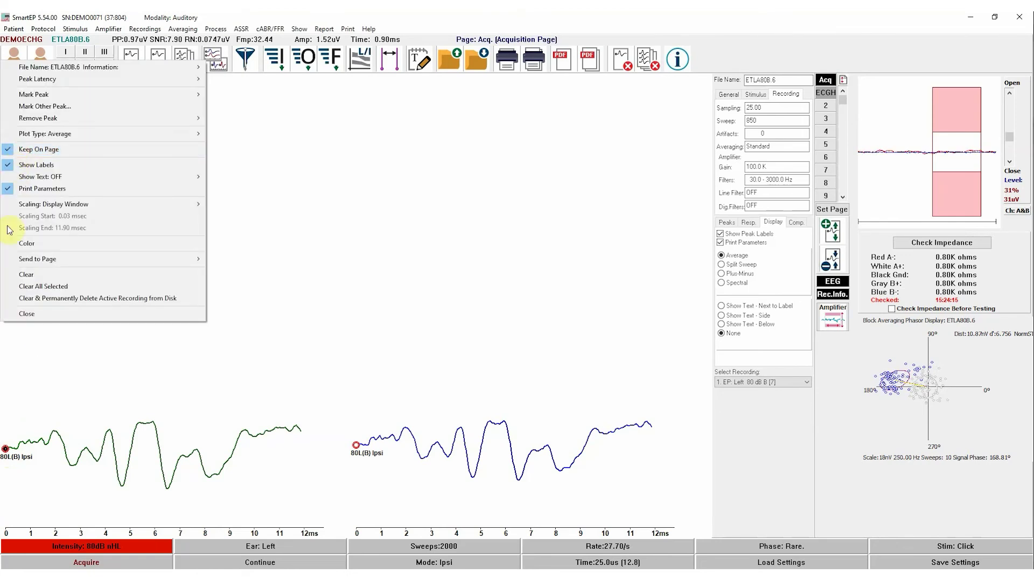
left_click(19, 314)
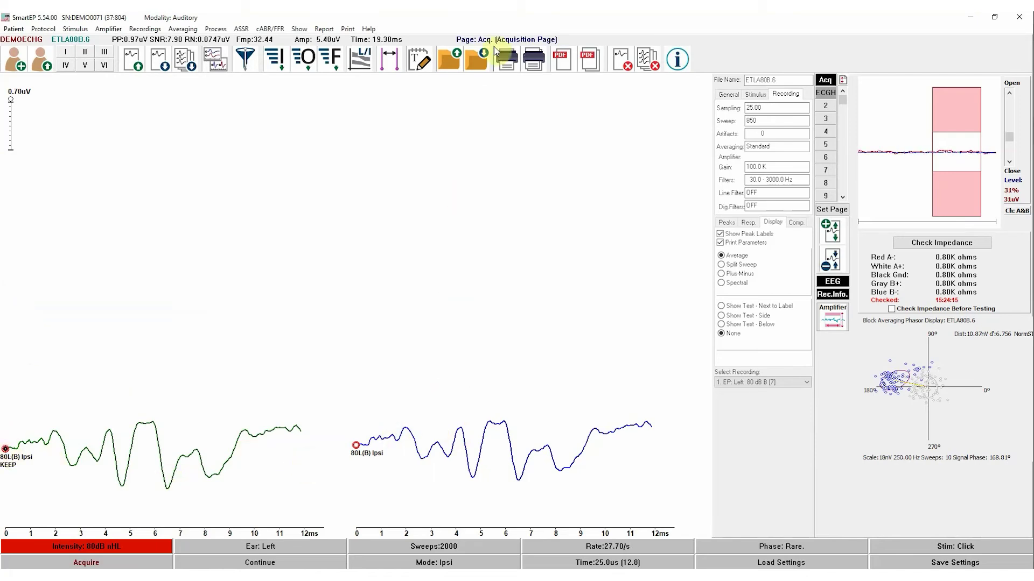
left_click(623, 60)
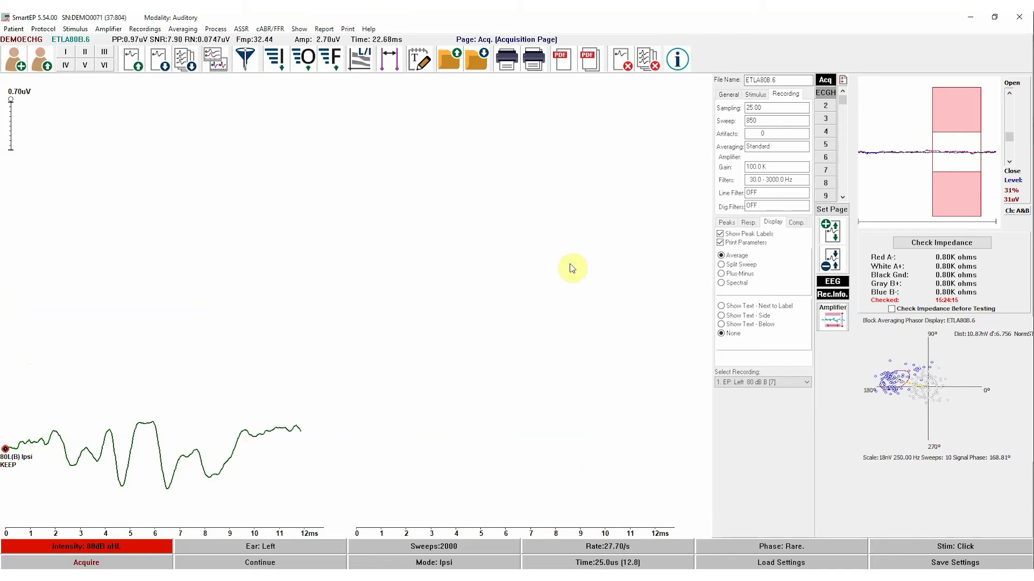
Open the ECochG page and examine the peak label choices for the summed recording RDRE90A.5, leaving its labels as they are
left_click(825, 92)
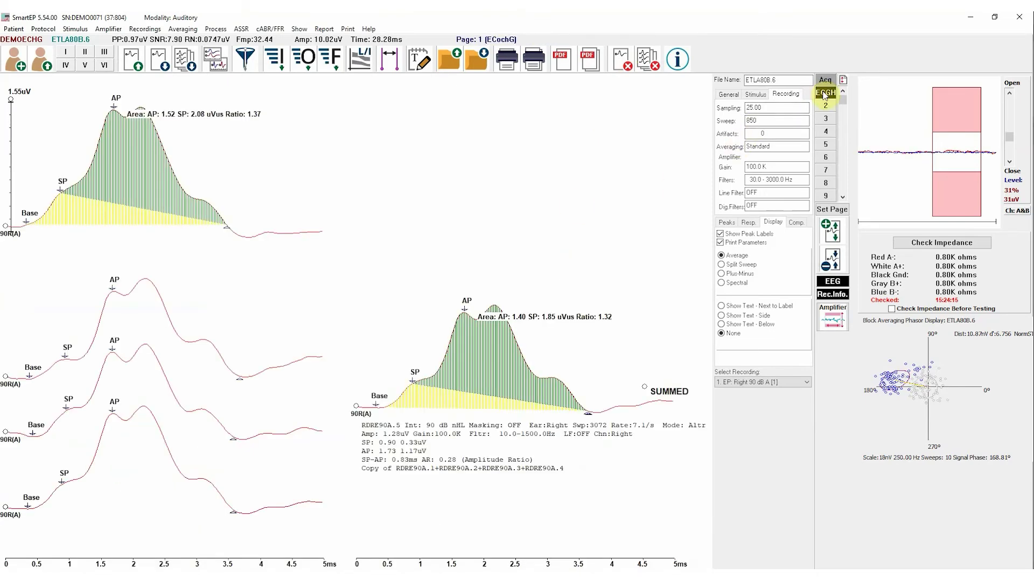
left_click(356, 410)
right_click(357, 410)
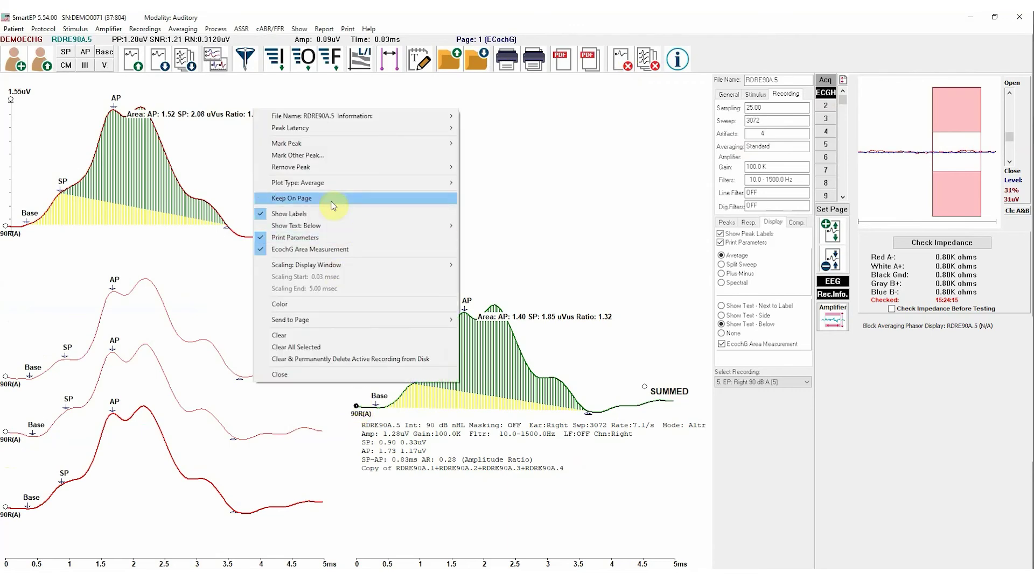
left_click(331, 155)
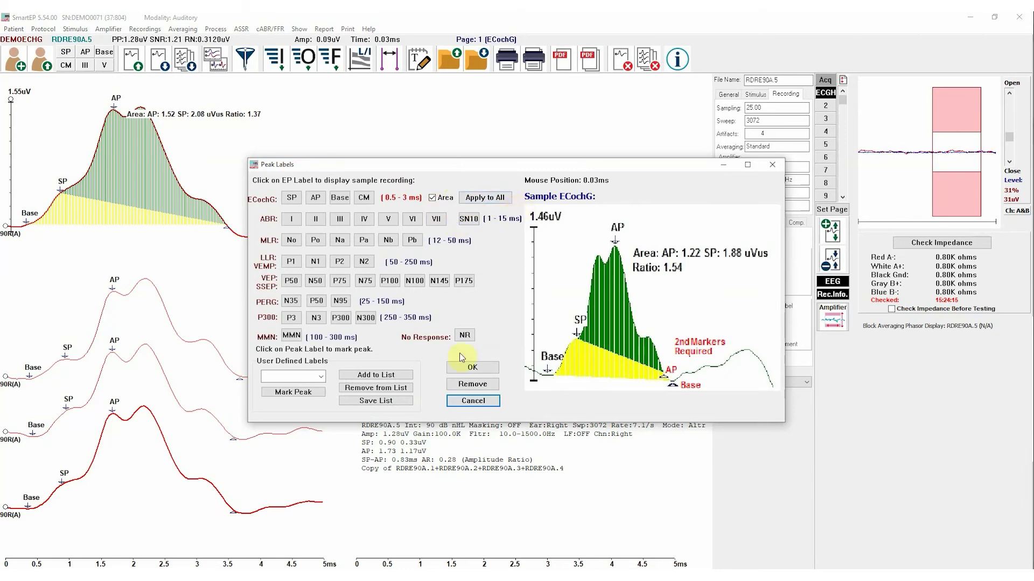
left_click(472, 401)
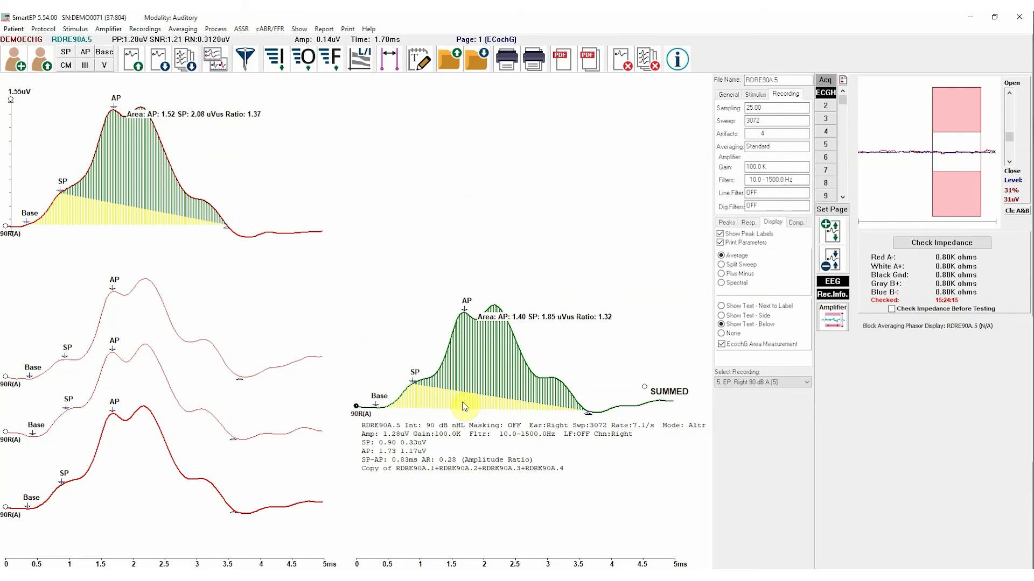
Turn the ECochG area measurement of recording RDRE90A.1 off and back on
right_click(7, 226)
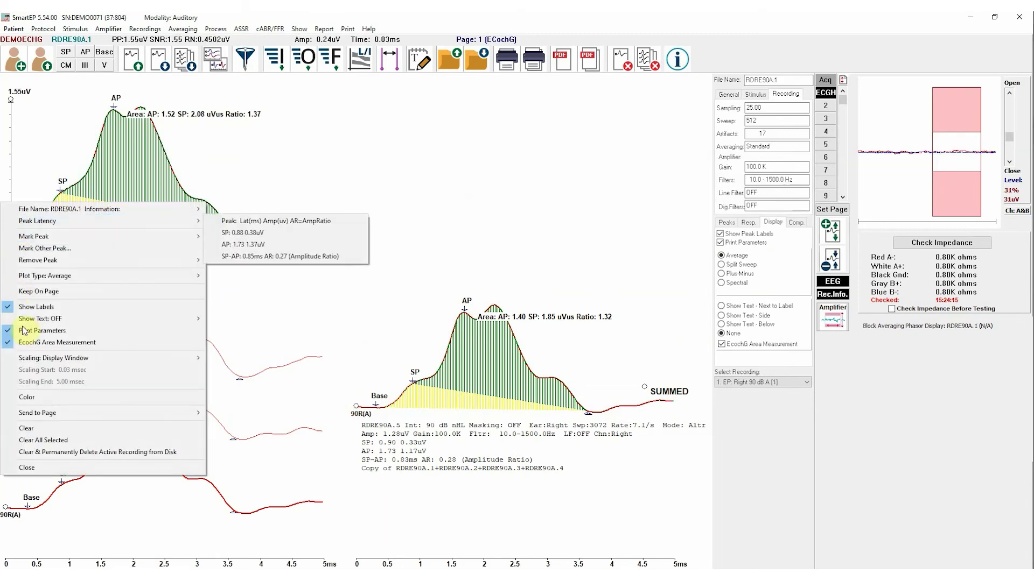
left_click(7, 344)
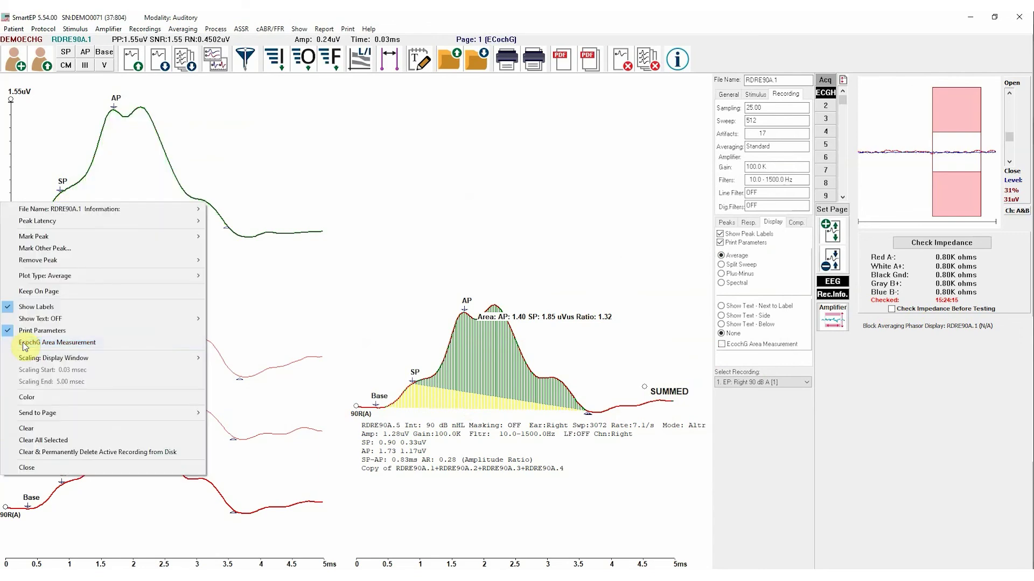
left_click(723, 347)
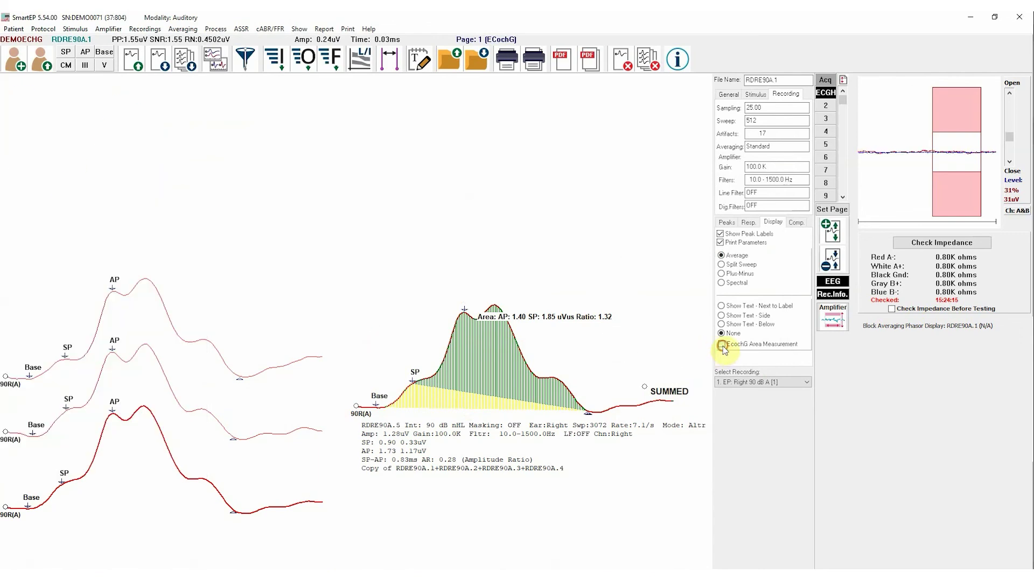
left_click(723, 345)
left_click(723, 345)
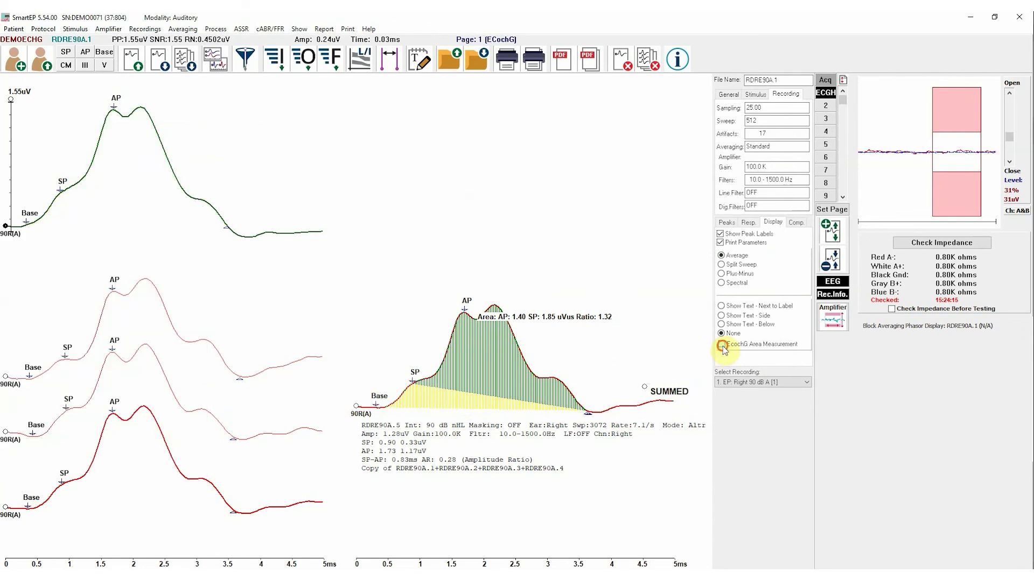
left_click(721, 345)
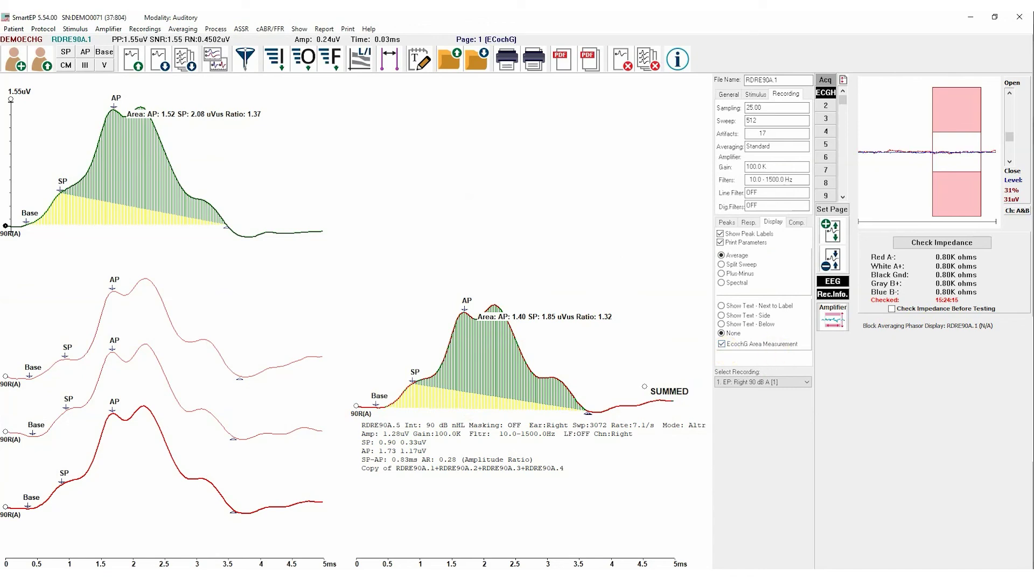